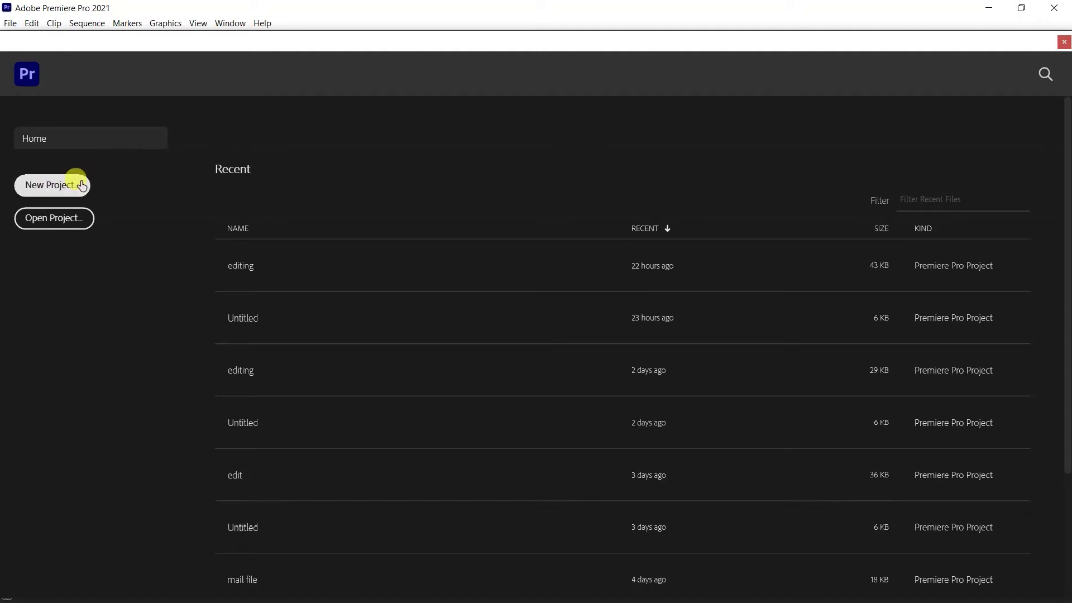
# Create a new project named Untitled.prproj in the 21 video folder and switch to the Editing workspace.
pyautogui.click(52, 187)
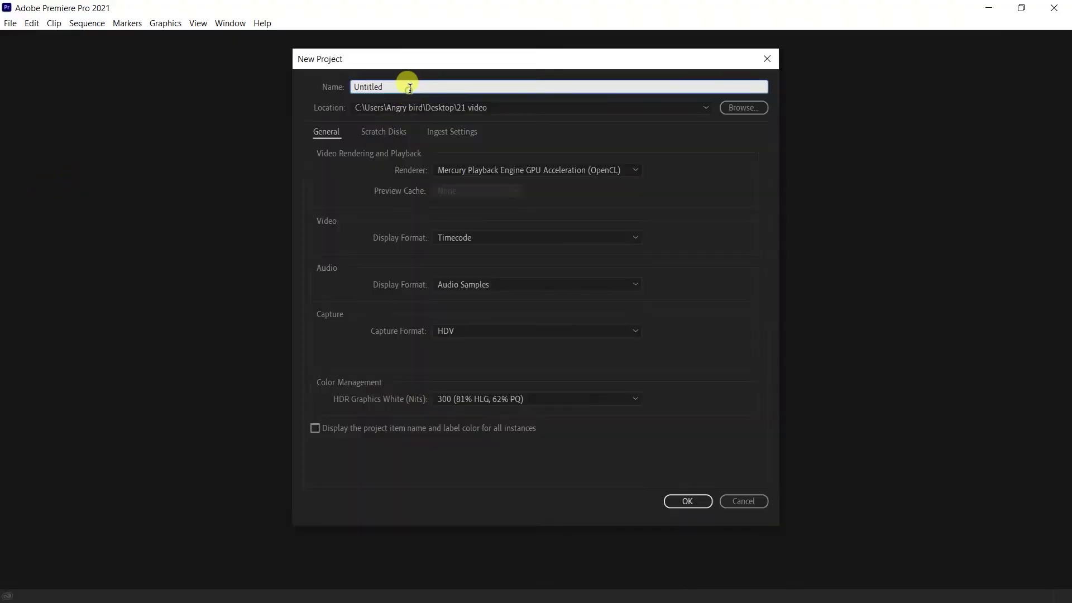
pyautogui.moveTo(409, 87); pyautogui.dragTo(290, 91)
pyautogui.click(689, 503)
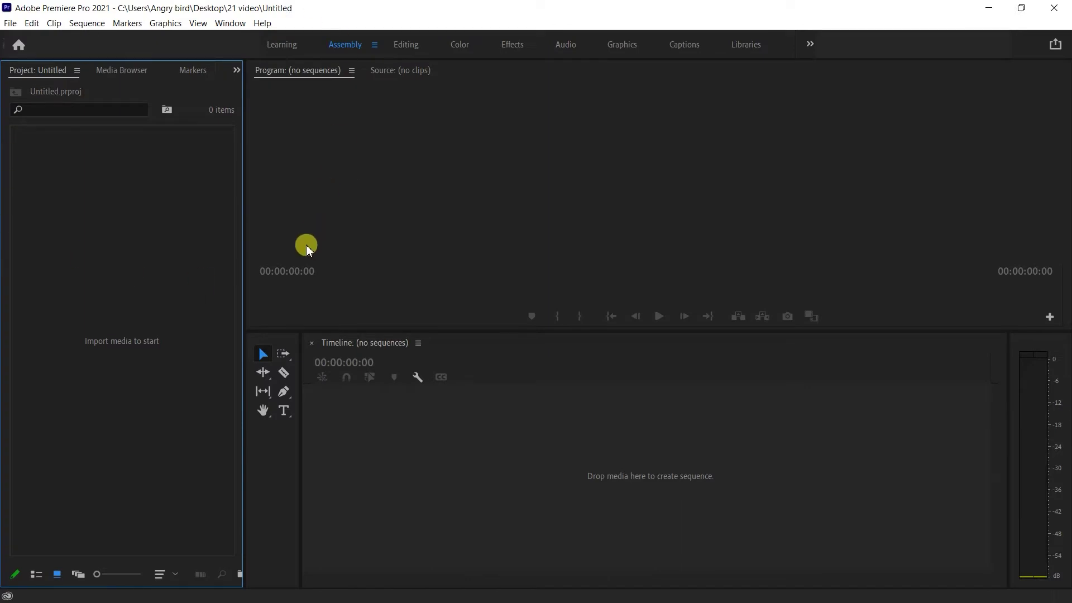
pyautogui.click(406, 45)
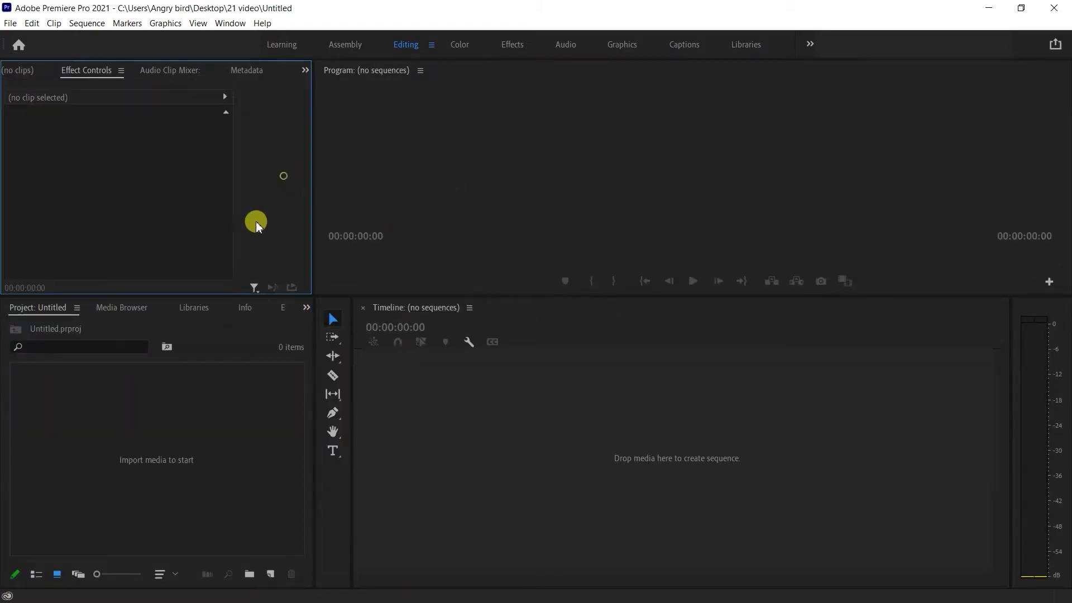
pyautogui.hotkey('shift', '1')
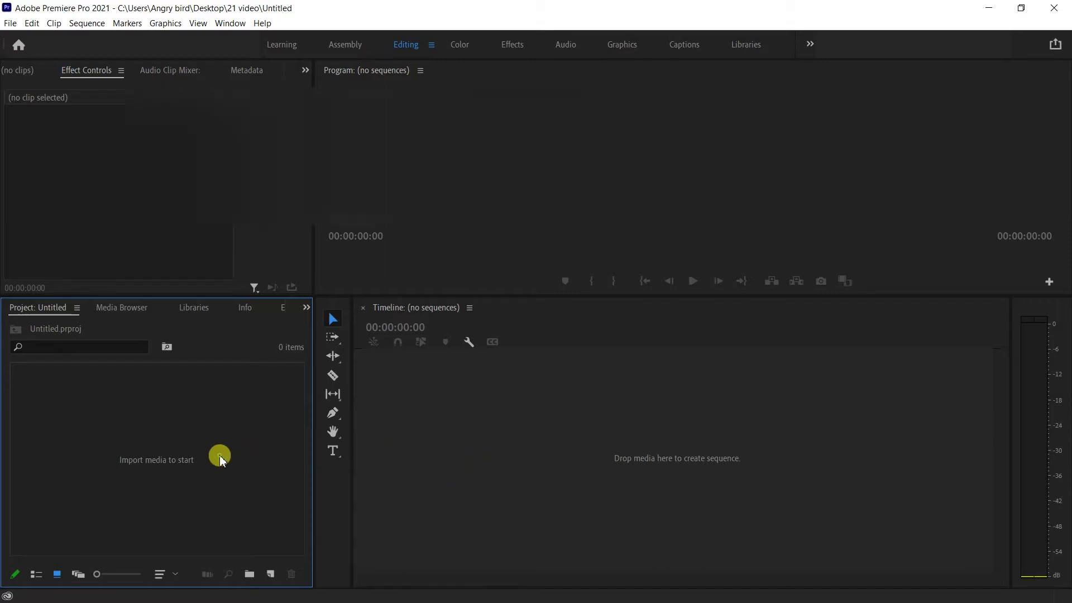
# Import the marble image kevin-hellhake-0eye7dWdkkE-unsplash from Downloads > New folder (2) and drop it into a new sequence.
pyautogui.doubleClick(202, 412)
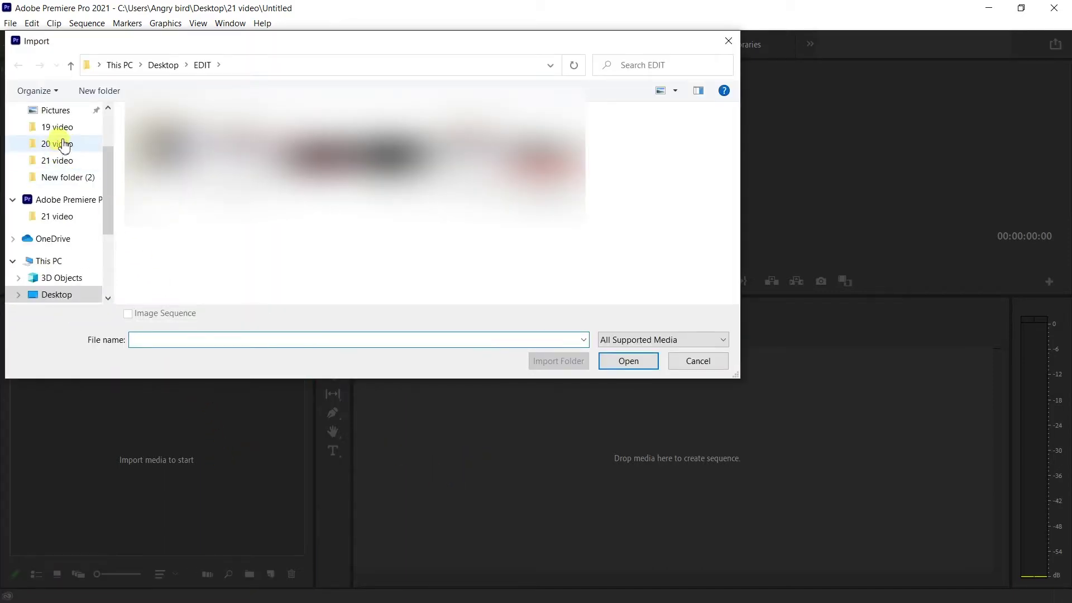
pyautogui.scroll(2, 64, 157)
pyautogui.click(65, 155)
pyautogui.doubleClick(153, 148)
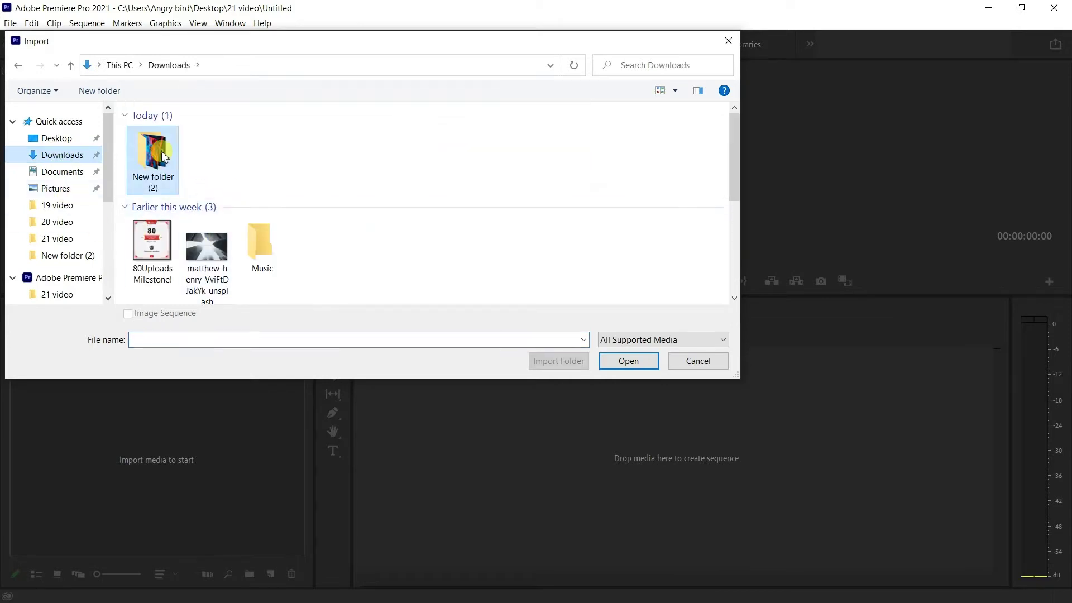
pyautogui.click(392, 150)
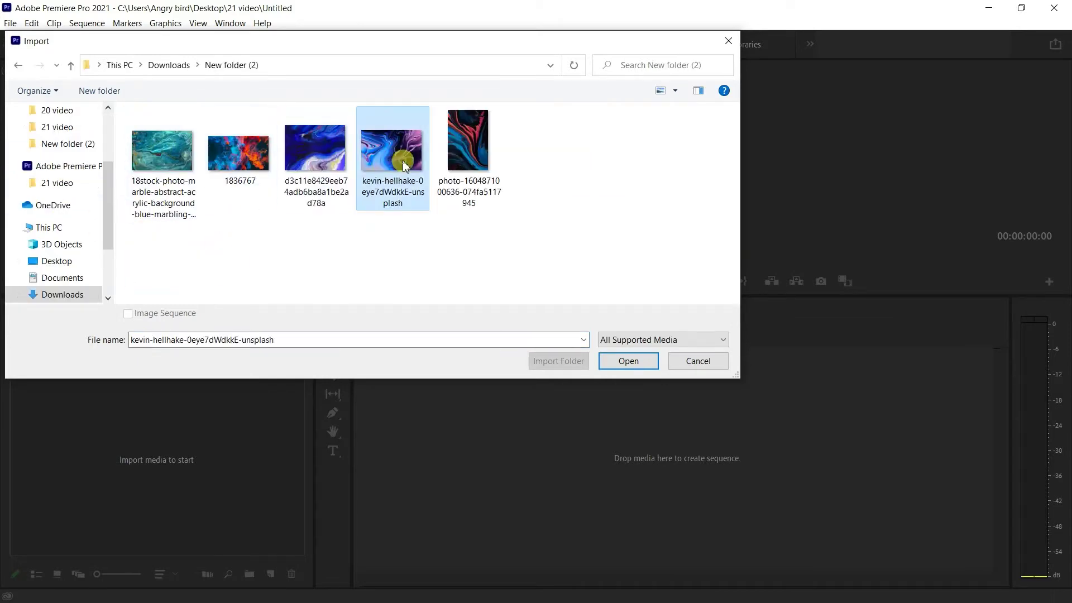
pyautogui.click(624, 361)
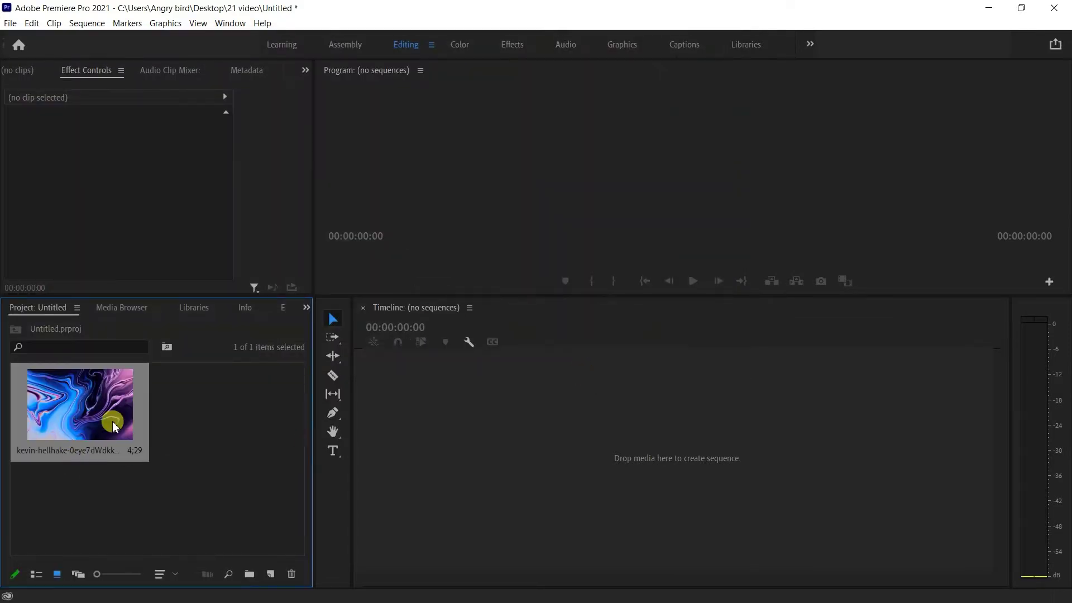
pyautogui.moveTo(94, 427)
pyautogui.mouseDown()
pyautogui.moveTo(433, 436)
pyautogui.moveTo(448, 420)
pyautogui.mouseUp()
pyautogui.moveTo(533, 335)
pyautogui.mouseDown()
pyautogui.moveTo(603, 347)
pyautogui.moveTo(522, 342)
pyautogui.moveTo(482, 357)
pyautogui.mouseUp()
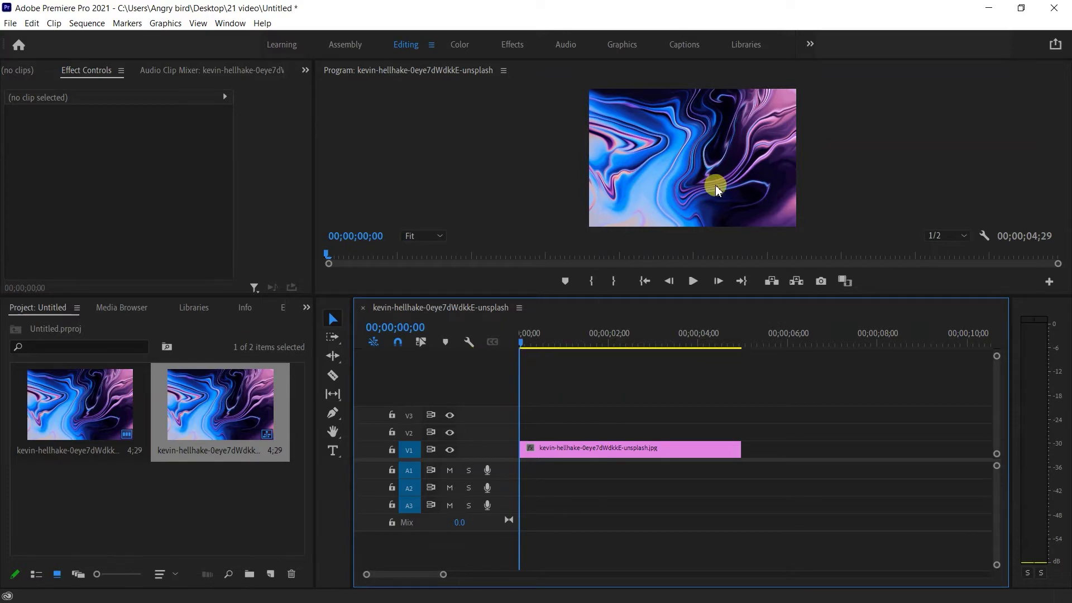
# Select the marble clip on V1 and bring the Effects panel to the front.
pyautogui.click(608, 452)
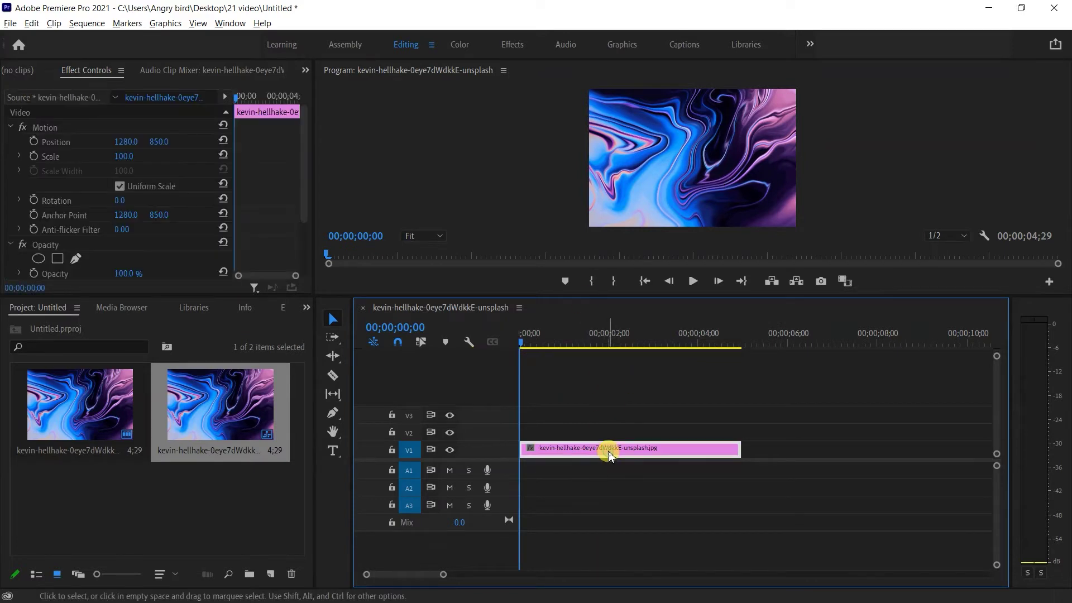
pyautogui.click(304, 310)
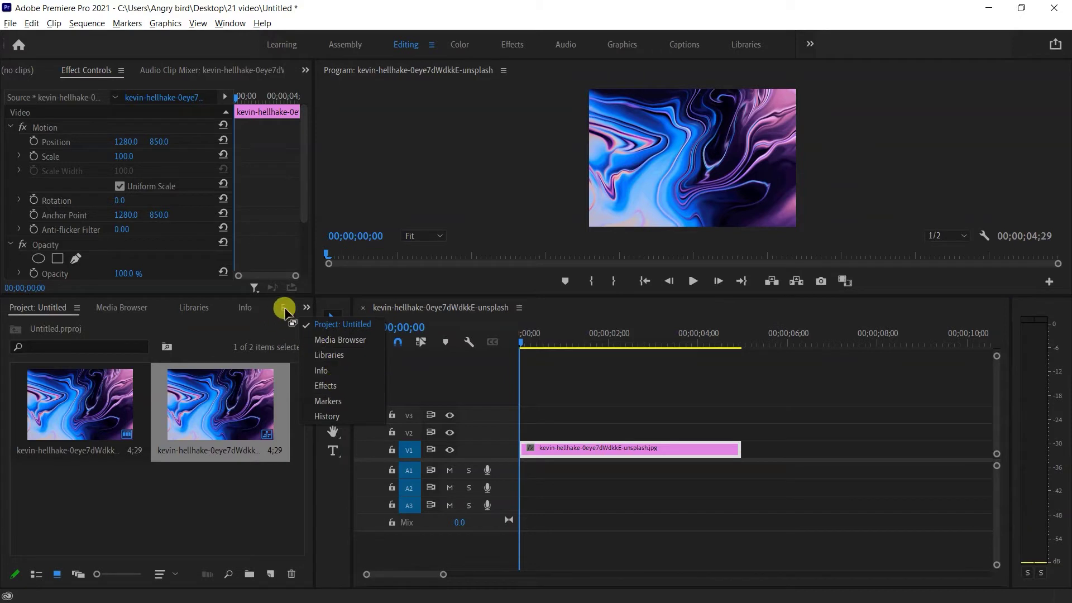
pyautogui.click(285, 311)
pyautogui.click(284, 316)
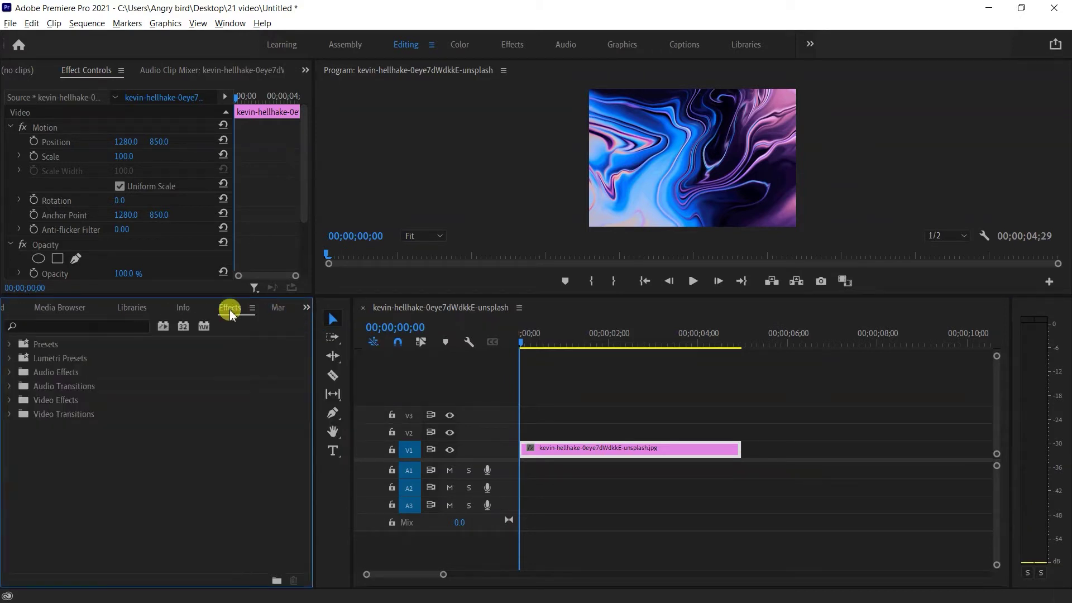
pyautogui.click(306, 309)
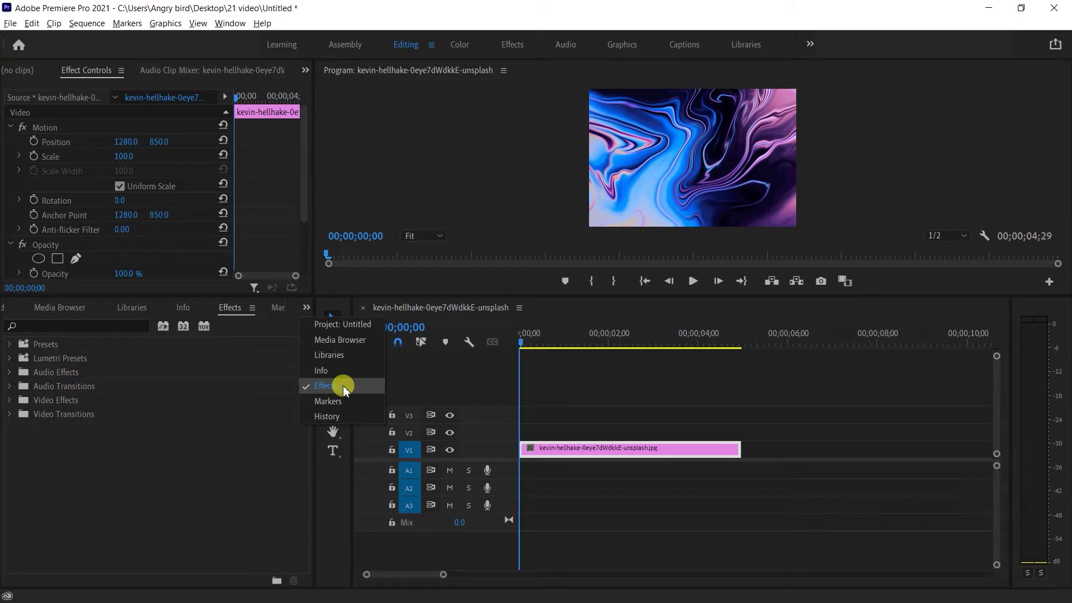
pyautogui.click(343, 388)
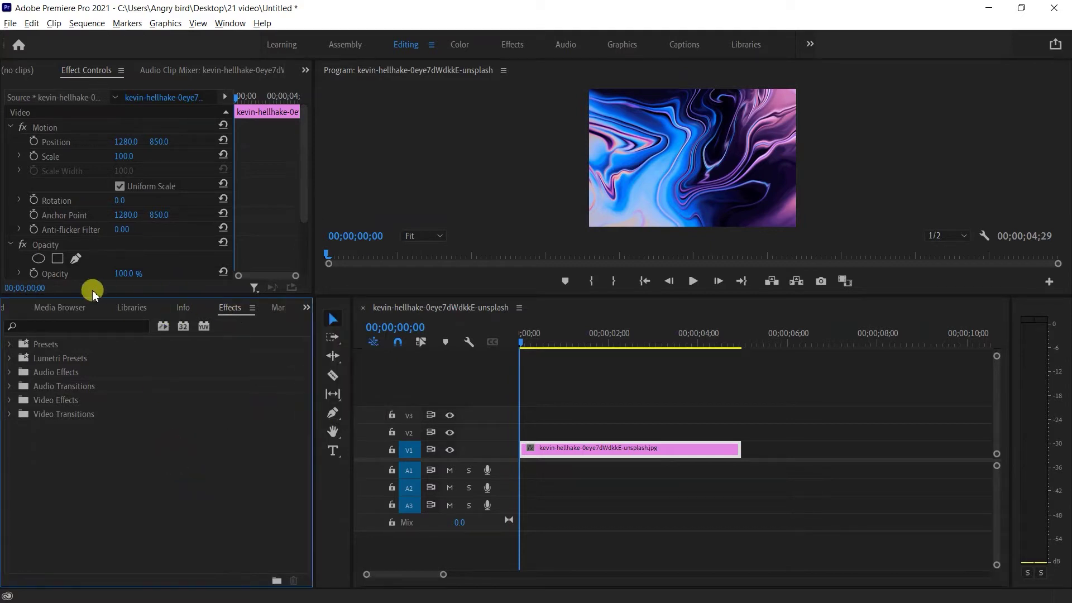
# Search the effects for 'turbu' and select Turbulent Displace under Video Effects > Distort.
pyautogui.click(71, 325)
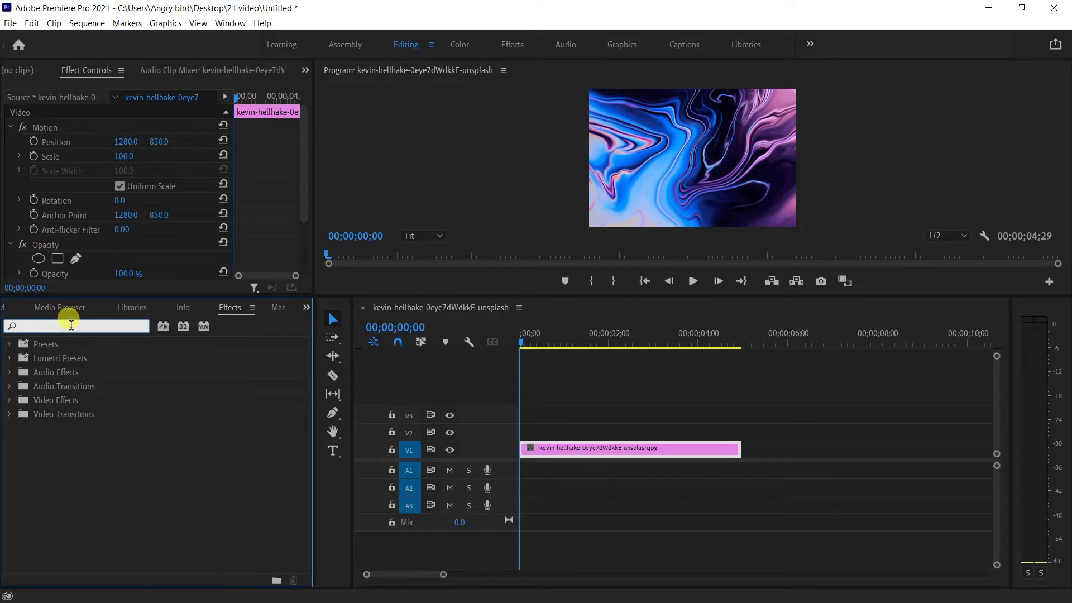
pyautogui.write('turbu')
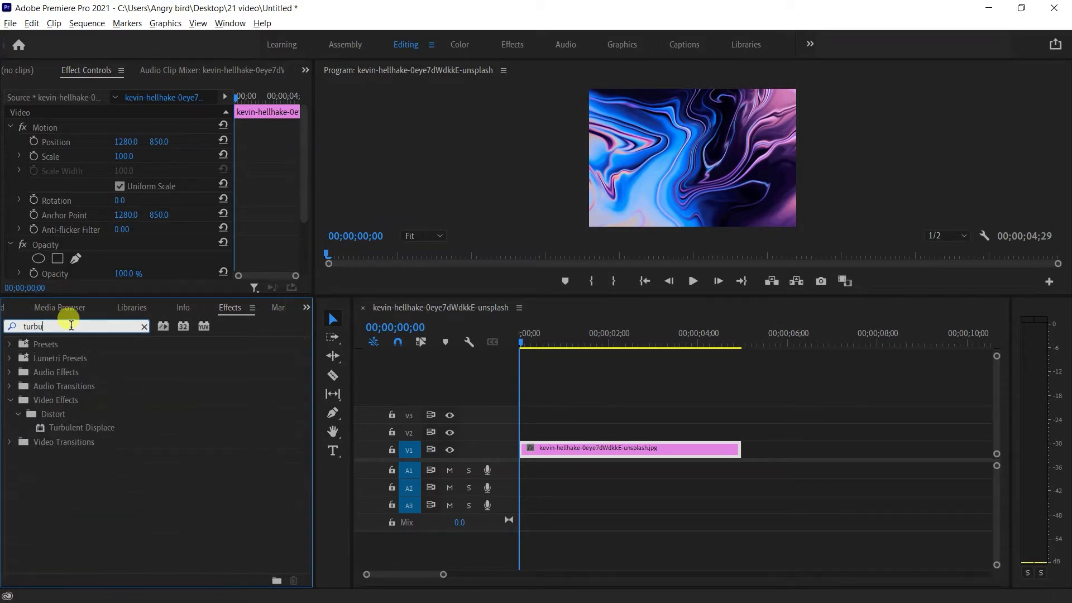
pyautogui.click(90, 433)
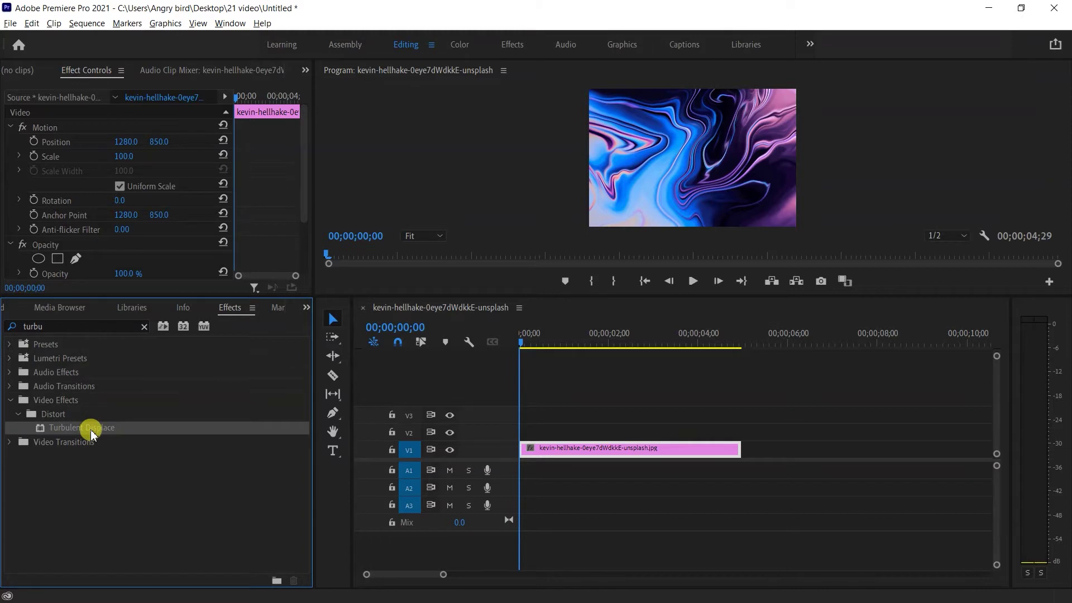
# Apply Turbulent Displace to the V1 marble clip and widen the Effect Controls panel.
pyautogui.moveTo(91, 433); pyautogui.dragTo(590, 444)
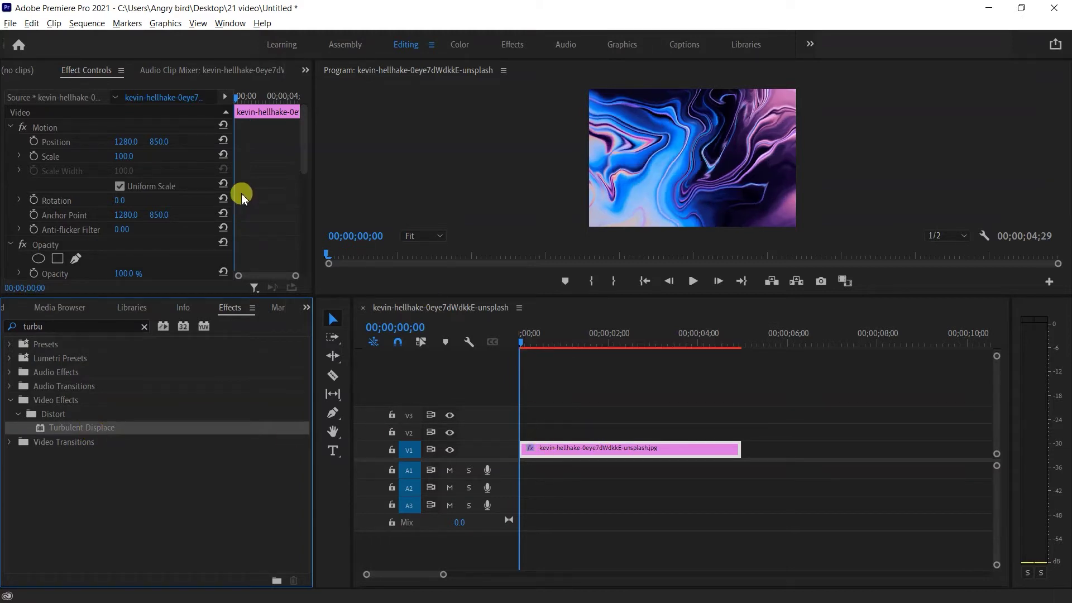
pyautogui.moveTo(314, 185); pyautogui.dragTo(487, 192)
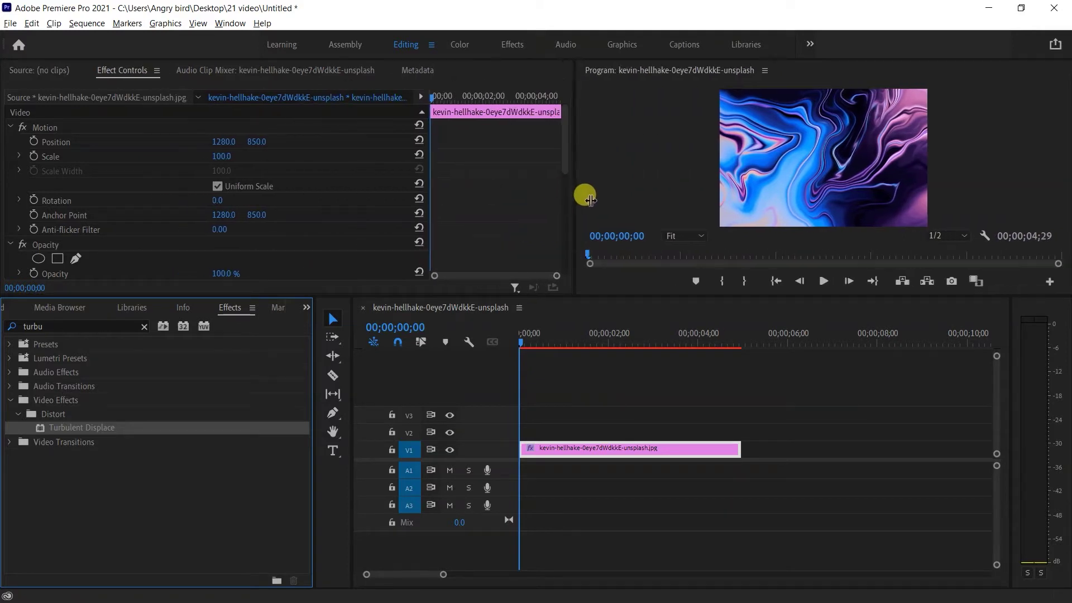
pyautogui.moveTo(486, 191); pyautogui.dragTo(590, 195)
pyautogui.moveTo(441, 212); pyautogui.dragTo(342, 208)
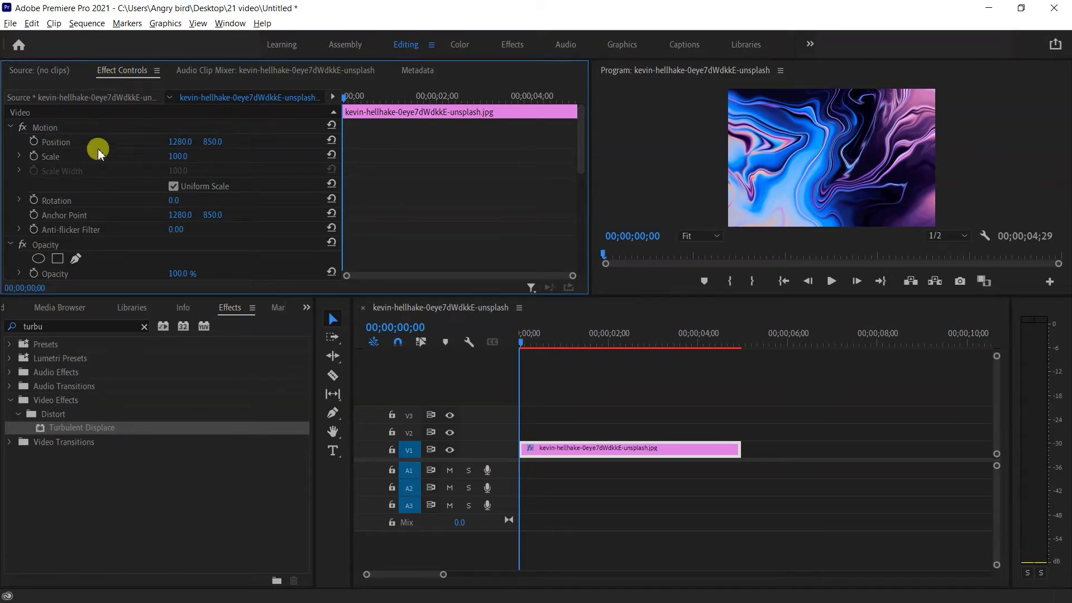
# Collapse Motion, Opacity and Time Remapping, select Turbulent Displace, and make the top panels taller.
pyautogui.scroll(-1, 96, 184)
pyautogui.scroll(-3, 95, 190)
pyautogui.scroll(-3, 97, 198)
pyautogui.scroll(3, 67, 190)
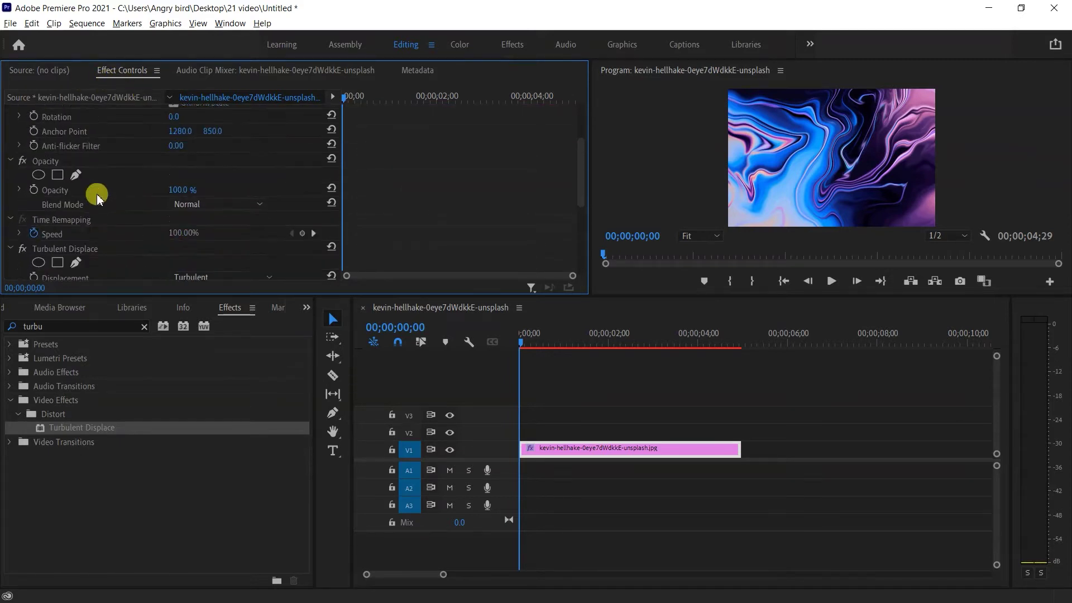
pyautogui.scroll(4, 39, 179)
pyautogui.click(10, 128)
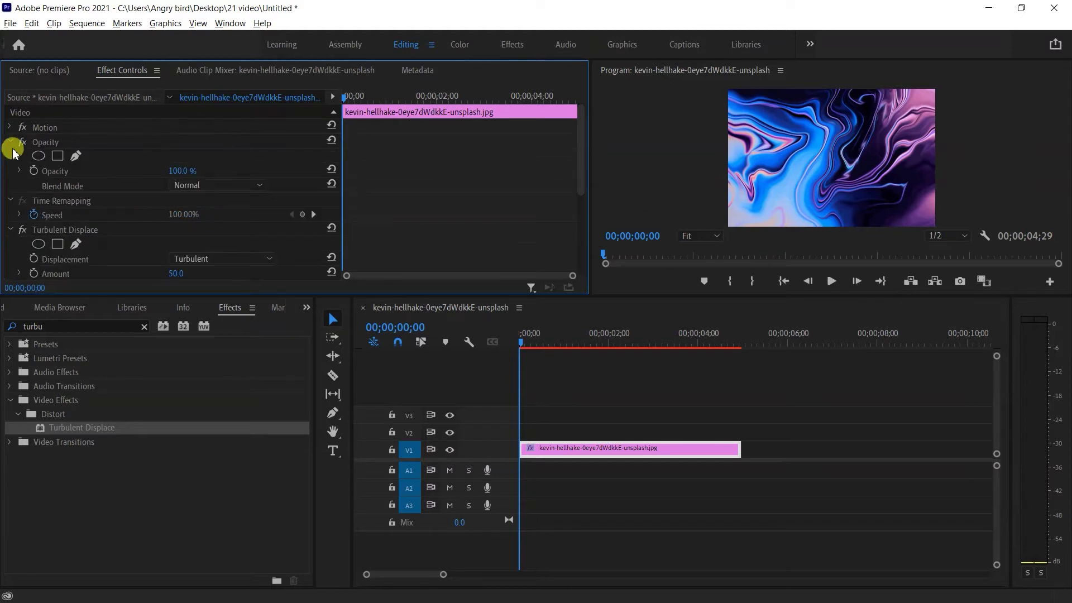
pyautogui.click(10, 142)
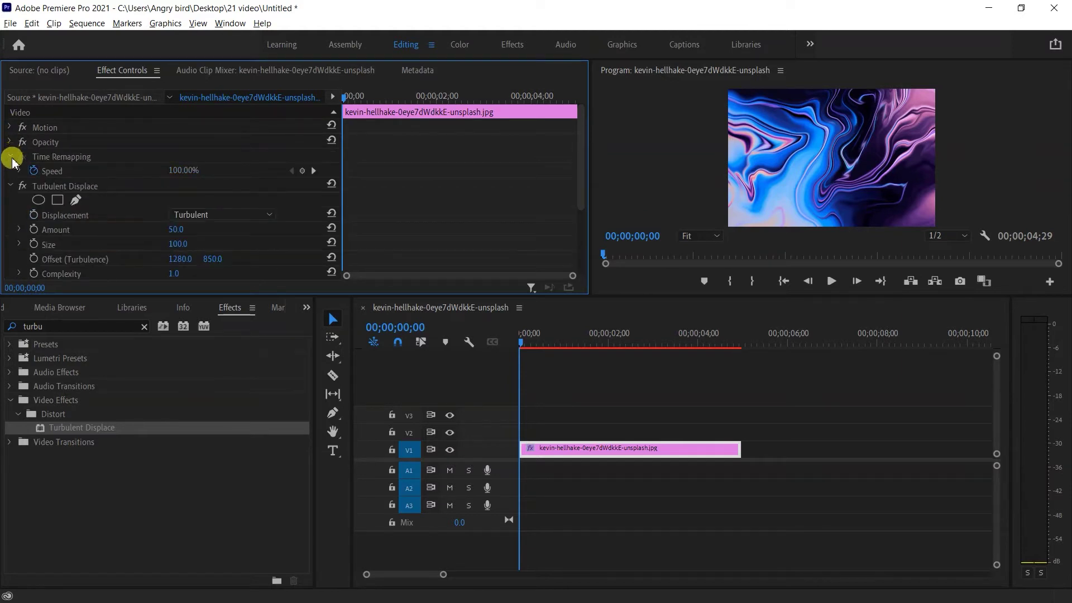
pyautogui.click(11, 158)
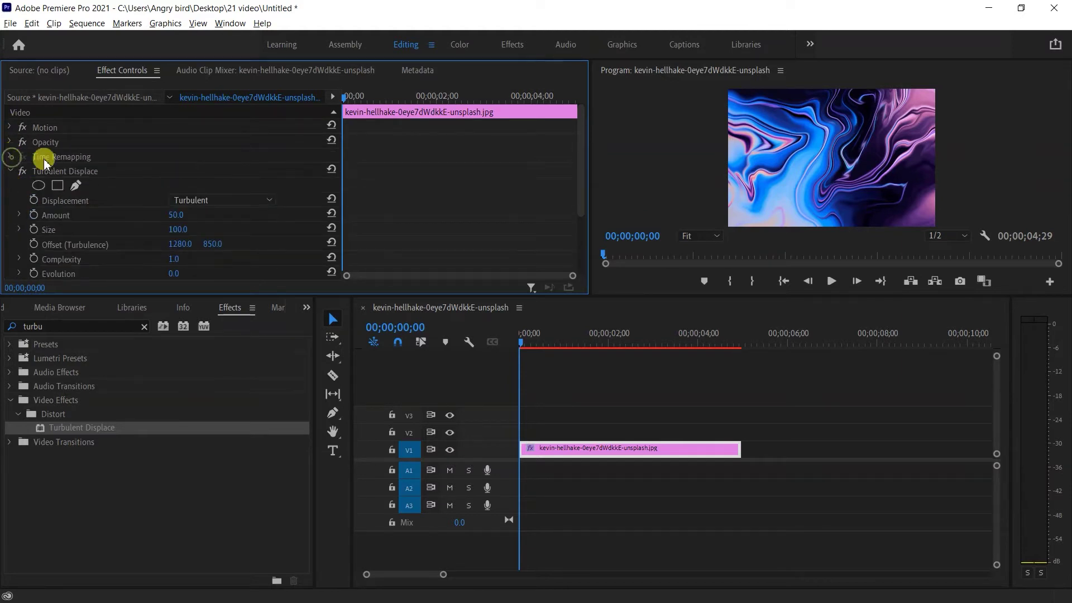
pyautogui.click(90, 172)
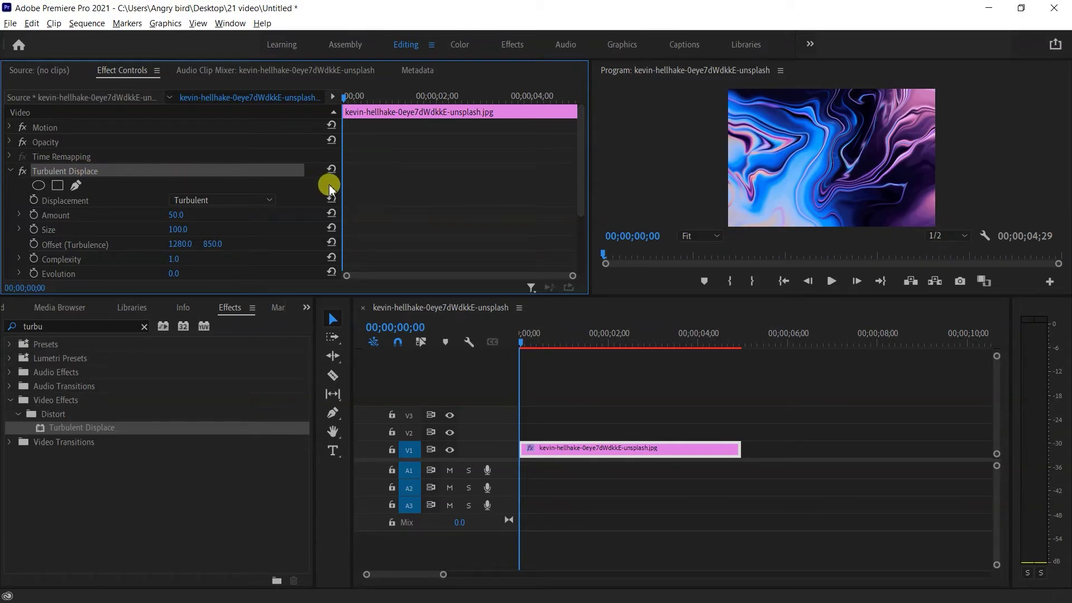
pyautogui.scroll(-2, 117, 188)
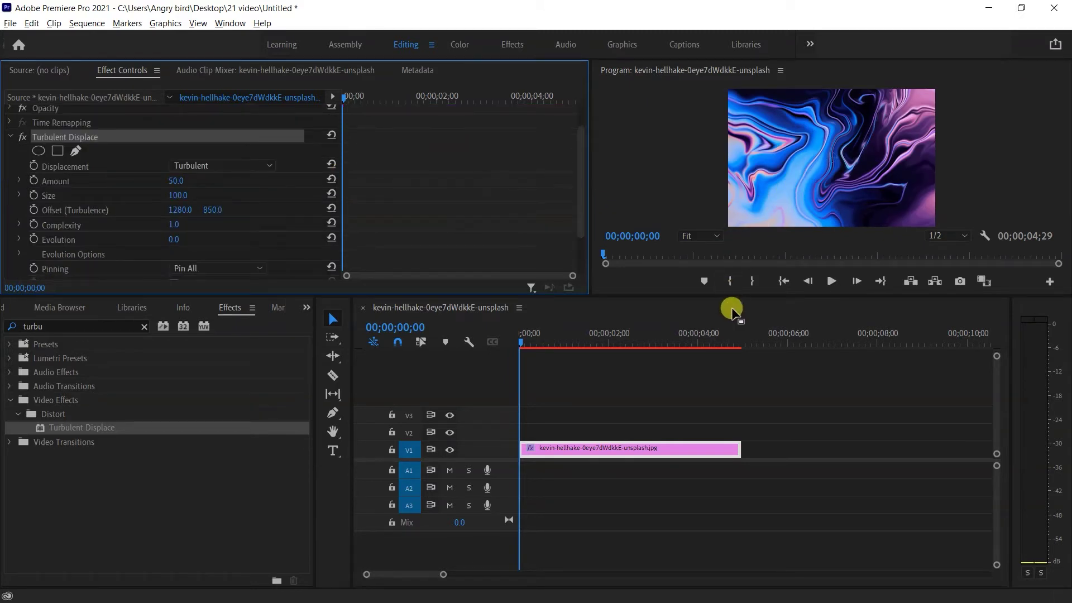
pyautogui.moveTo(735, 295); pyautogui.dragTo(732, 418)
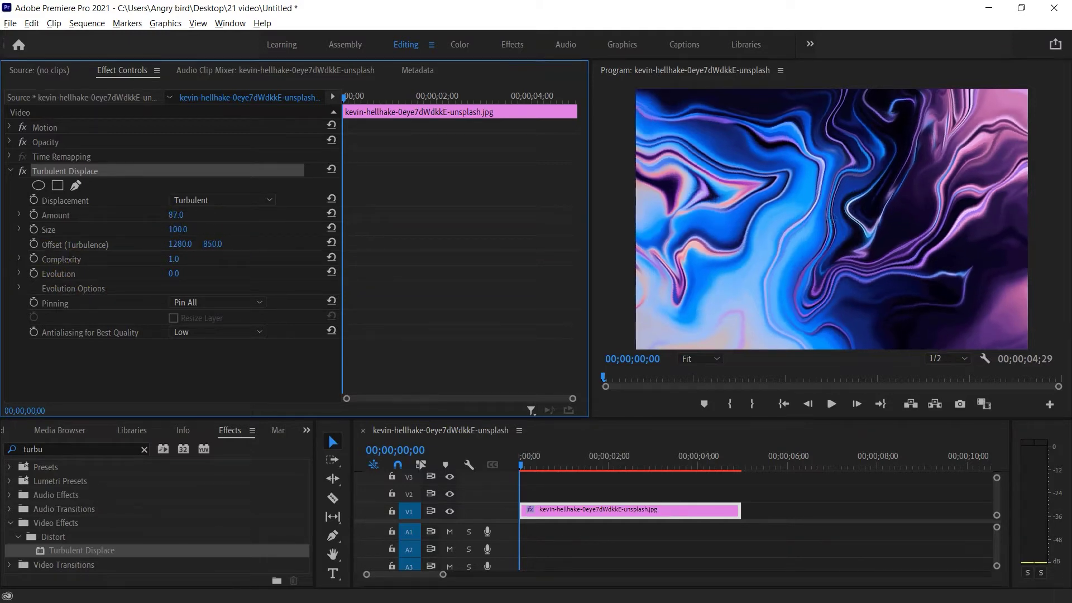
# Try Turbulent Displace Amount values of 100 and then 76.
pyautogui.moveTo(176, 215); pyautogui.dragTo(157, 220)
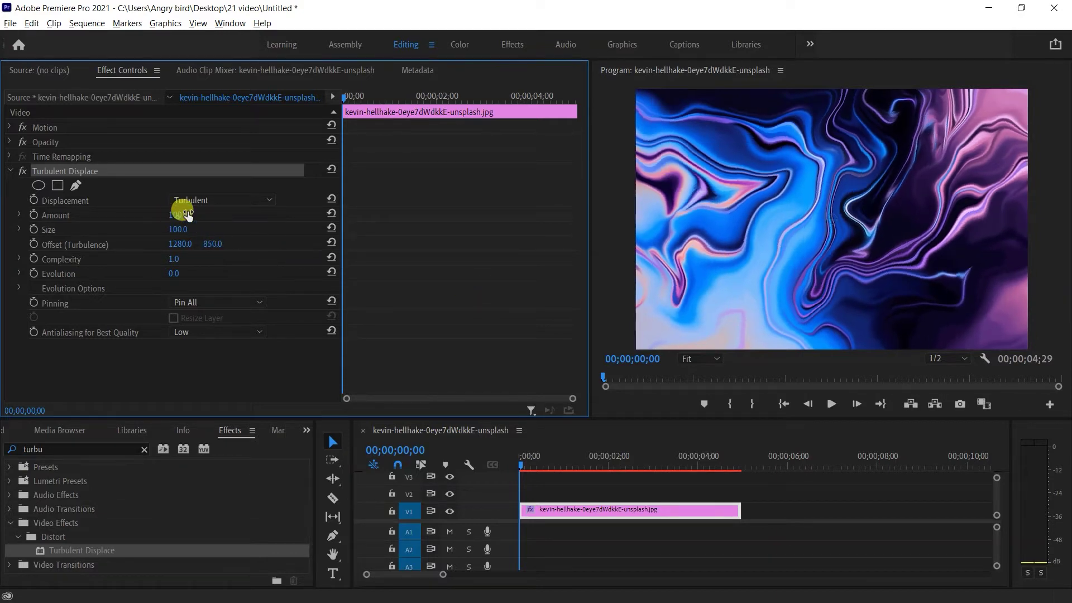
pyautogui.click(188, 216)
pyautogui.click(270, 232)
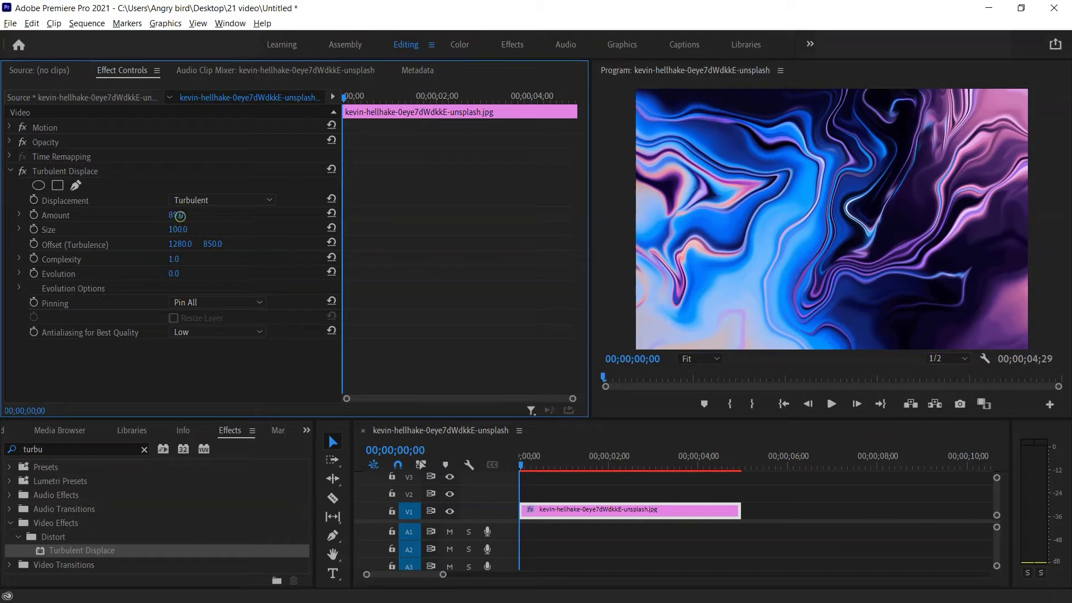
pyautogui.moveTo(180, 216)
pyautogui.mouseDown()
pyautogui.moveTo(199, 216)
pyautogui.moveTo(56, 217)
pyautogui.mouseUp()
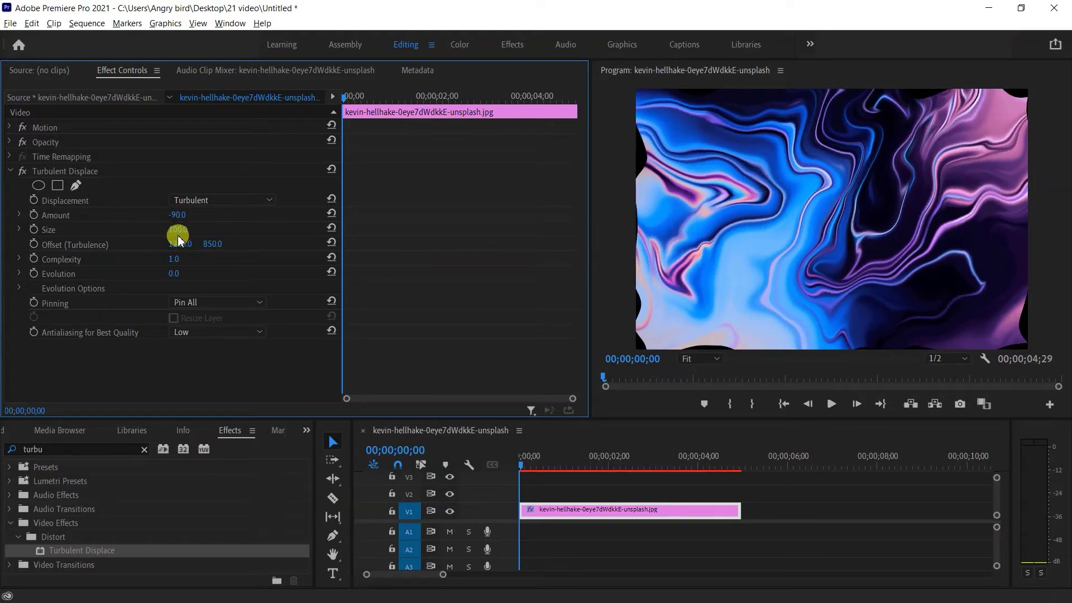
# Try a larger Size, then undo all edits until Turbulent Displace is removed.
pyautogui.hotkey('ctrl', 'z')
pyautogui.moveTo(174, 229)
pyautogui.mouseDown()
pyautogui.moveTo(418, 229)
pyautogui.moveTo(151, 229)
pyautogui.mouseUp()
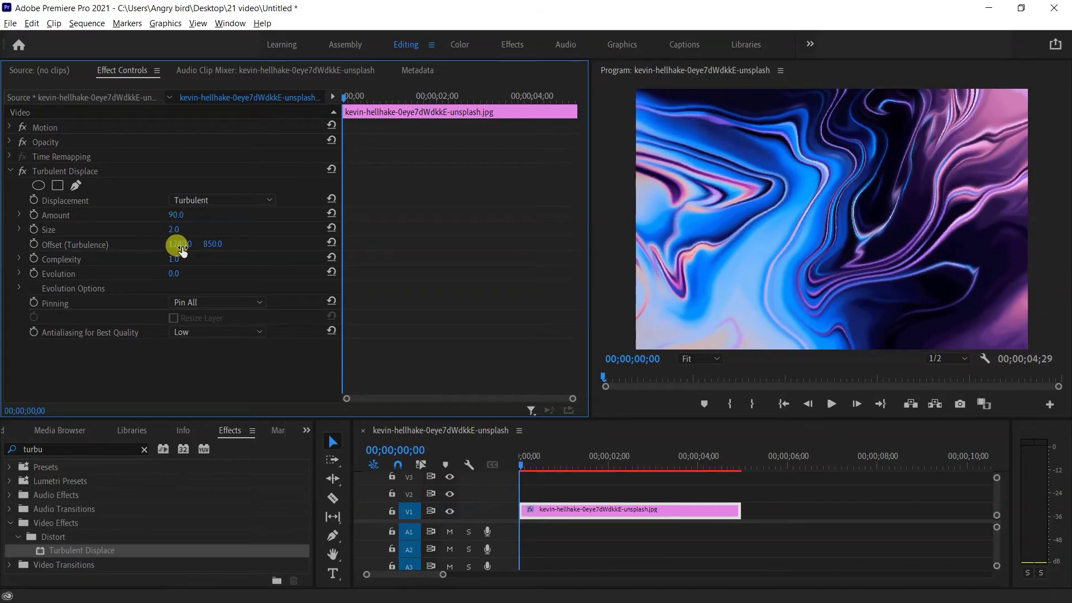
pyautogui.hotkey('ctrl', 'z')
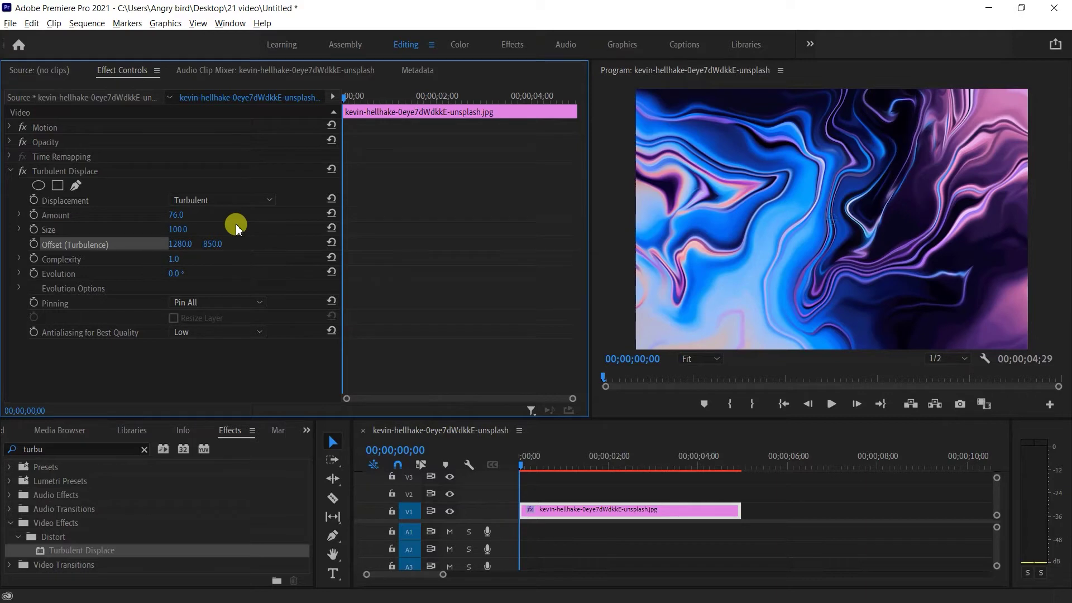
pyautogui.hotkey('ctrl', 'z')
pyautogui.hotkey('ctrl', 'z')
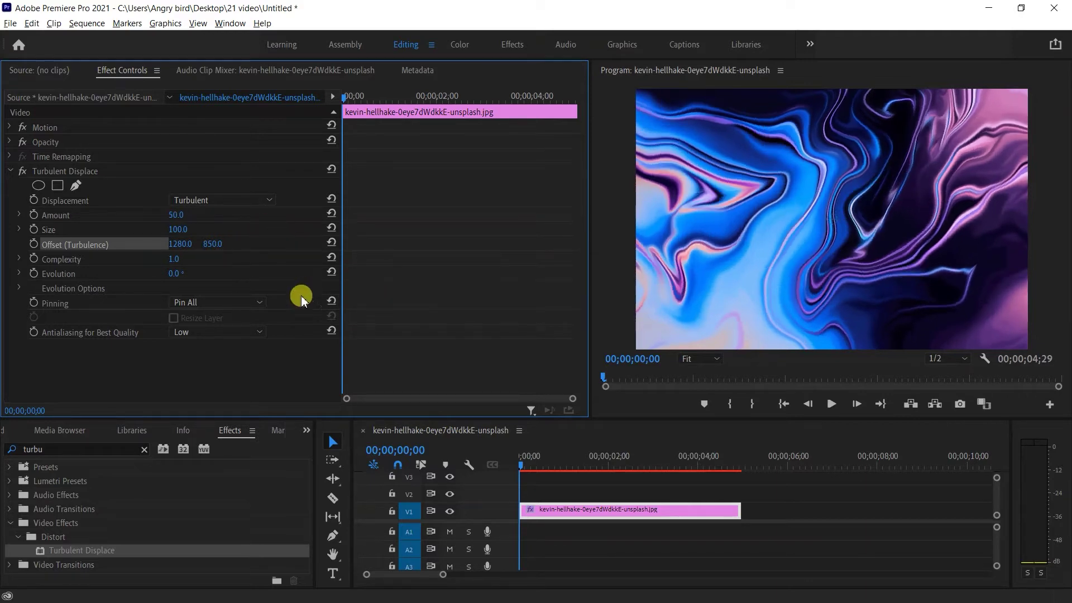
pyautogui.hotkey('ctrl', 'z')
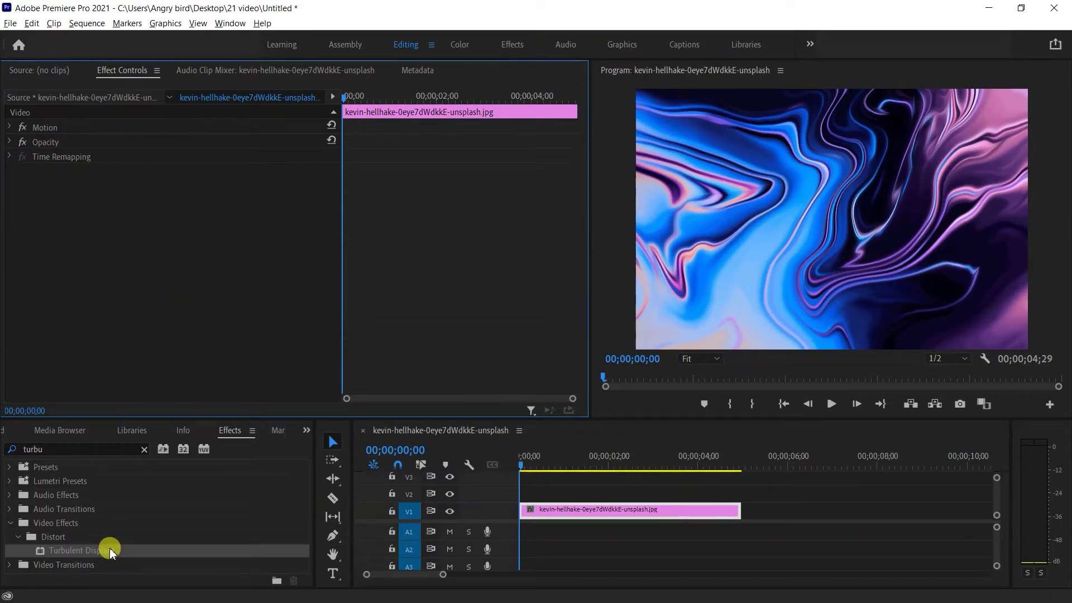
# Reapply Turbulent Displace at defaults (Amount 50, Size 100), preview playback, then return to frame 0.
pyautogui.moveTo(112, 551); pyautogui.dragTo(212, 269)
pyautogui.click(229, 350)
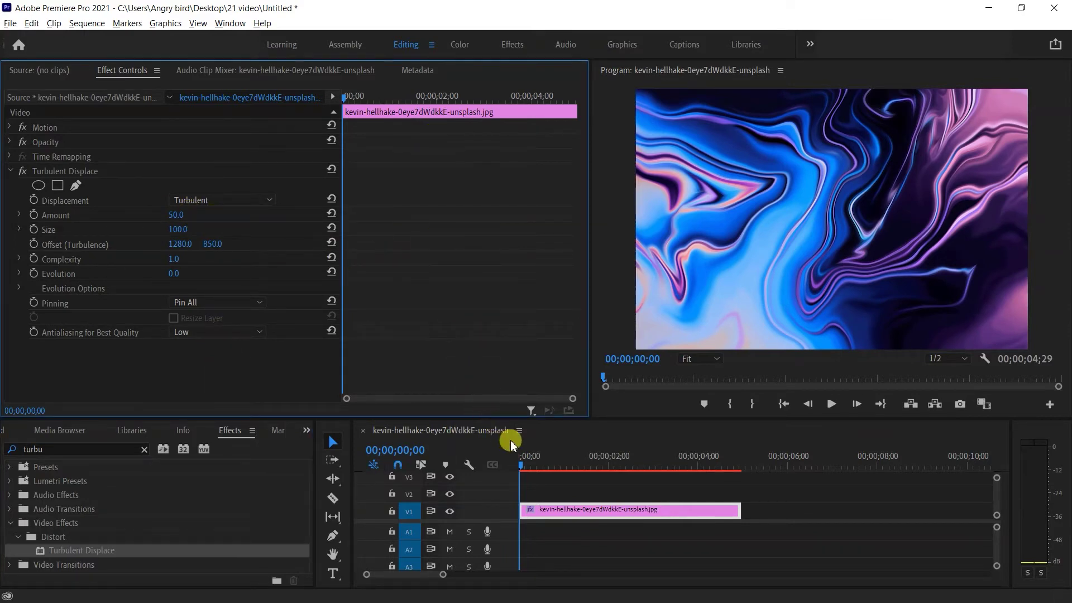
pyautogui.click(511, 461)
pyautogui.press('space')
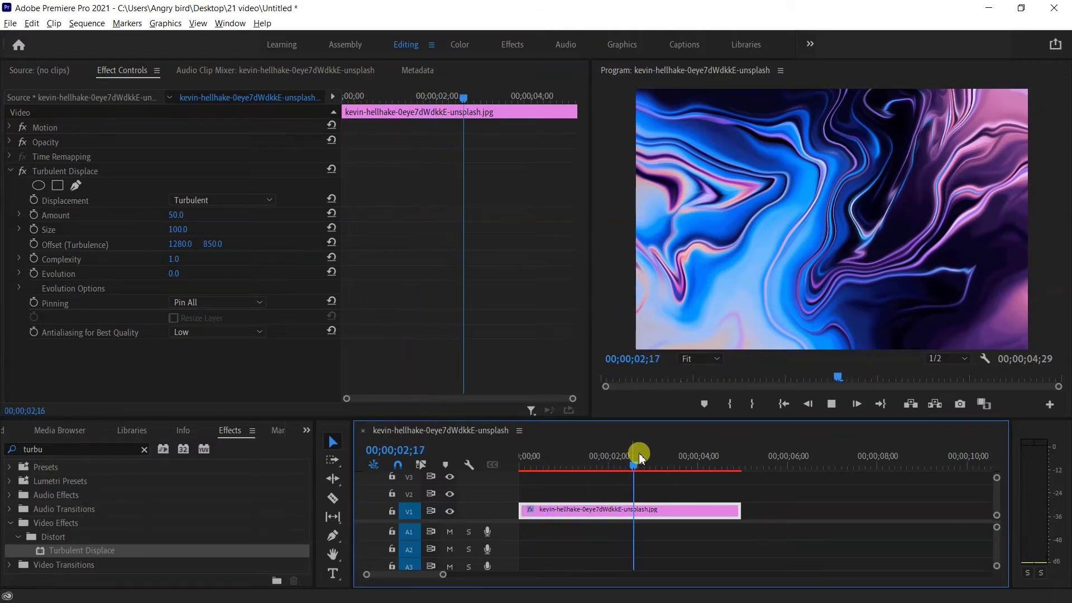
pyautogui.moveTo(639, 457); pyautogui.dragTo(411, 458)
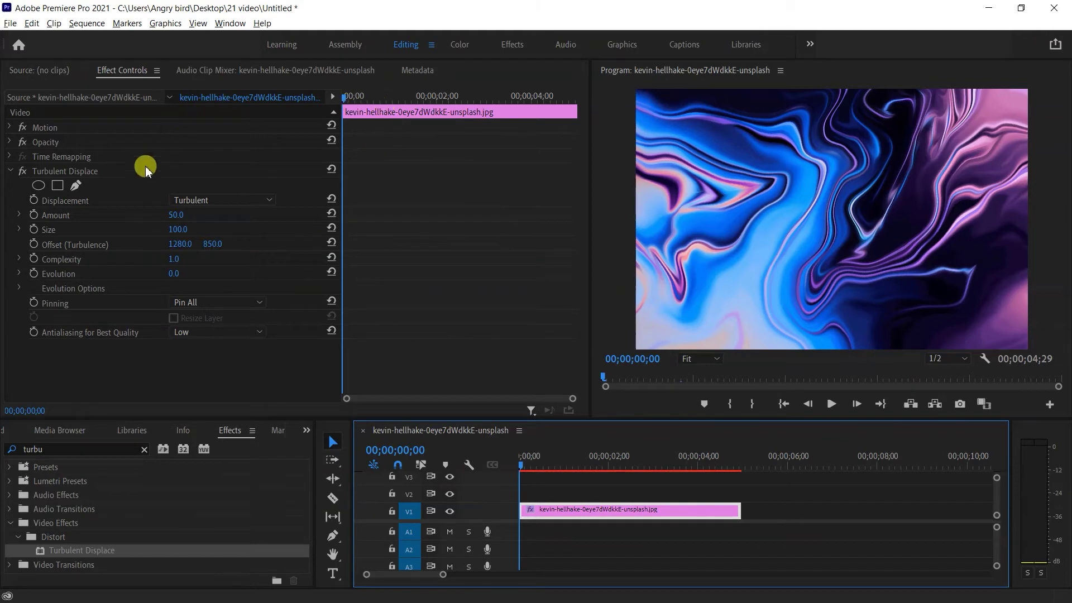
# Enable keyframing on Amount, Size, Offset, Complexity and Evolution at the first frame.
pyautogui.click(35, 215)
pyautogui.click(34, 230)
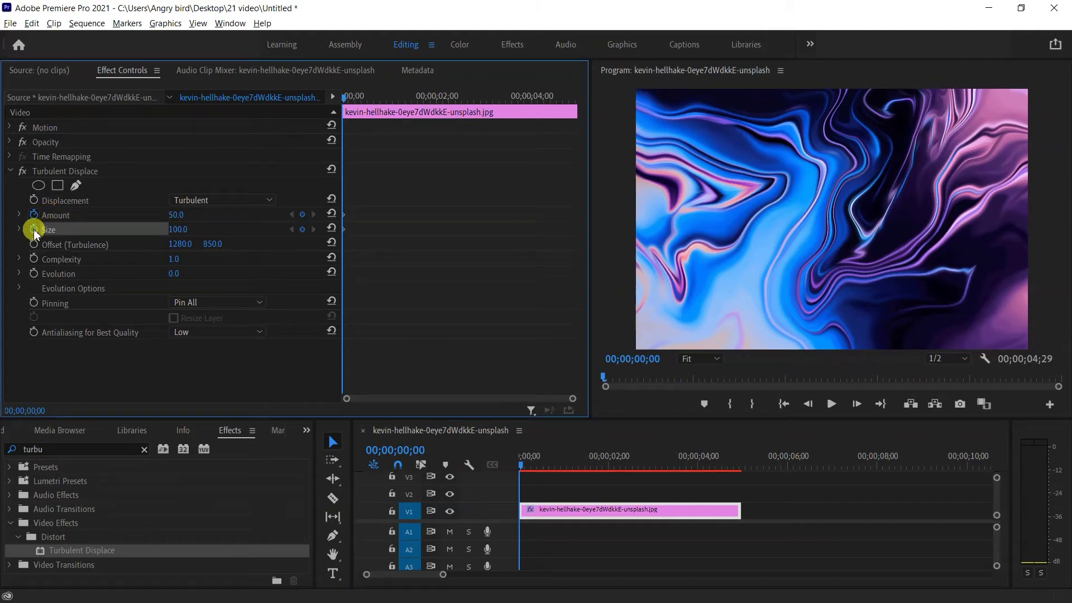
pyautogui.click(34, 244)
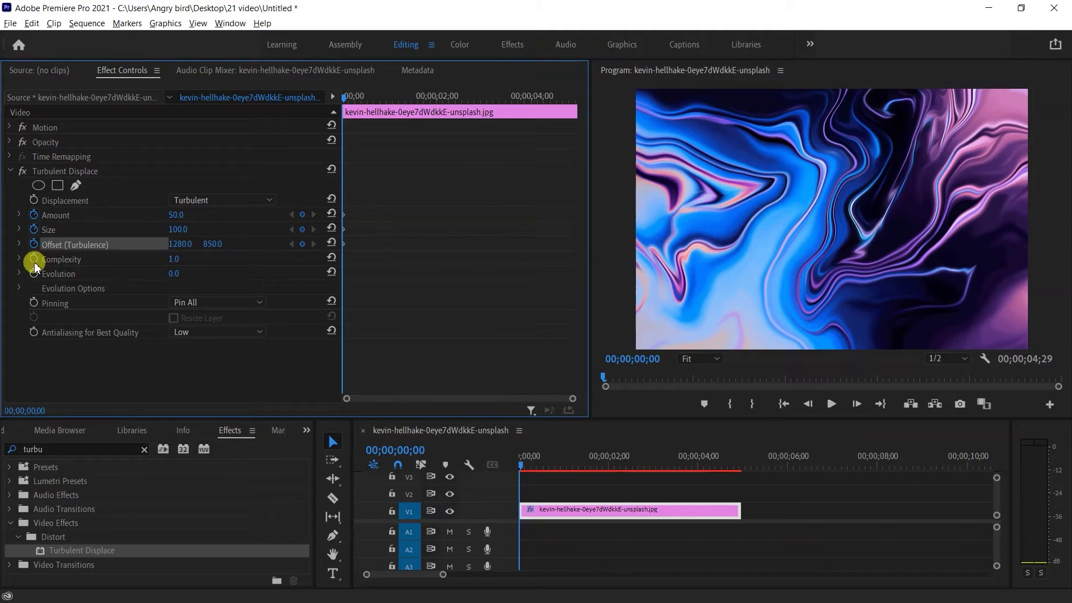
pyautogui.click(34, 259)
pyautogui.click(34, 273)
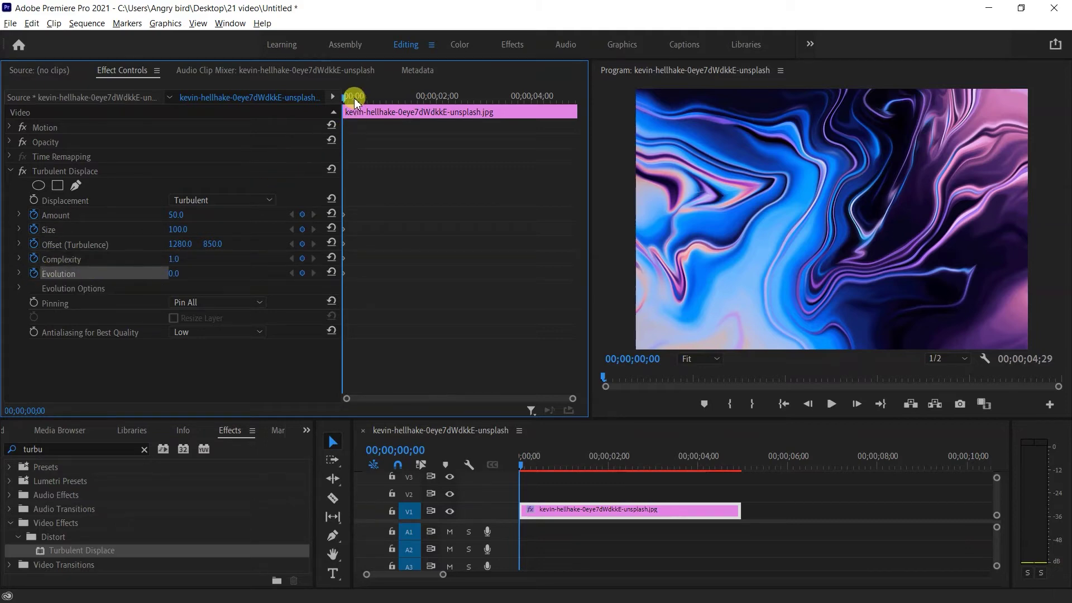
# At the clip's end, set Amount 116, Size 297, Offset 1429/2882, Complexity 1, Evolution 1x303°.
pyautogui.moveTo(354, 98); pyautogui.dragTo(576, 101)
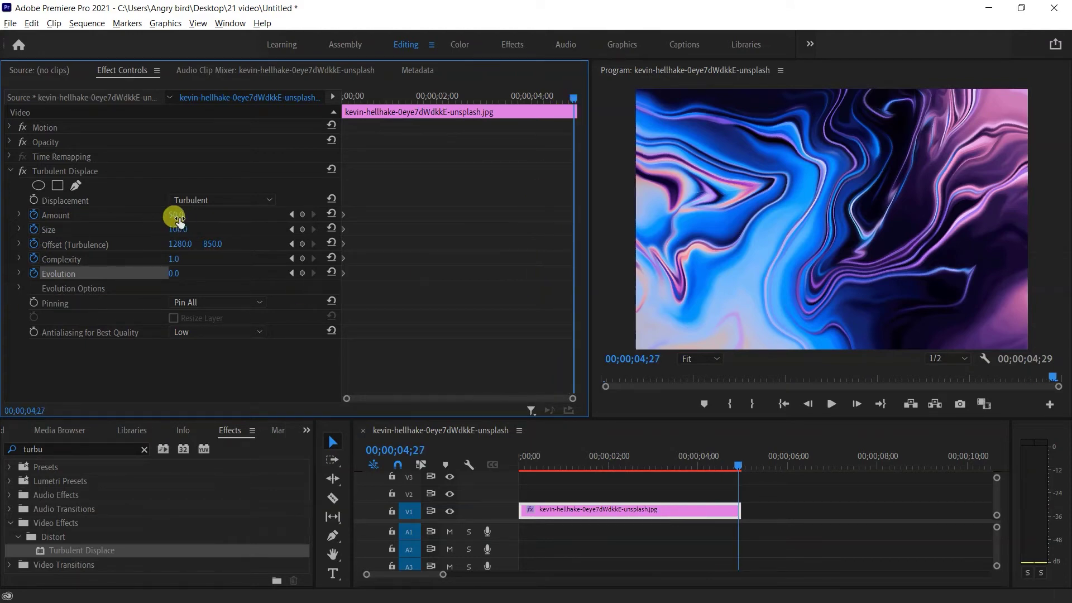
pyautogui.moveTo(177, 217)
pyautogui.mouseDown()
pyautogui.moveTo(174, 234)
pyautogui.moveTo(201, 231)
pyautogui.moveTo(142, 254)
pyautogui.mouseUp()
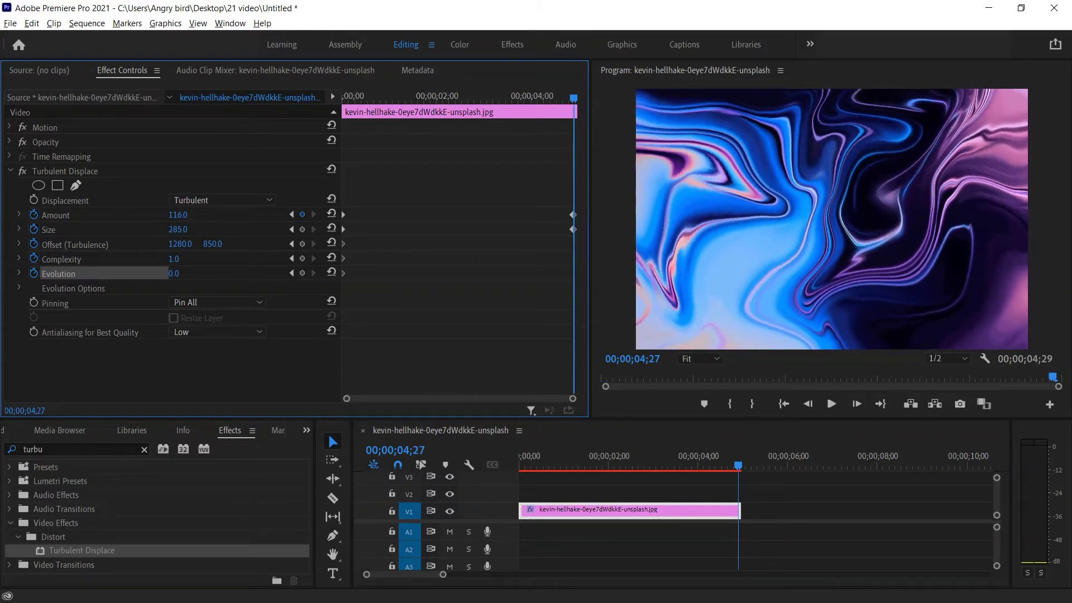
pyautogui.moveTo(180, 245)
pyautogui.mouseDown()
pyautogui.moveTo(174, 254)
pyautogui.moveTo(251, 244)
pyautogui.moveTo(212, 243)
pyautogui.moveTo(206, 260)
pyautogui.moveTo(176, 262)
pyautogui.mouseUp()
pyautogui.click(174, 261)
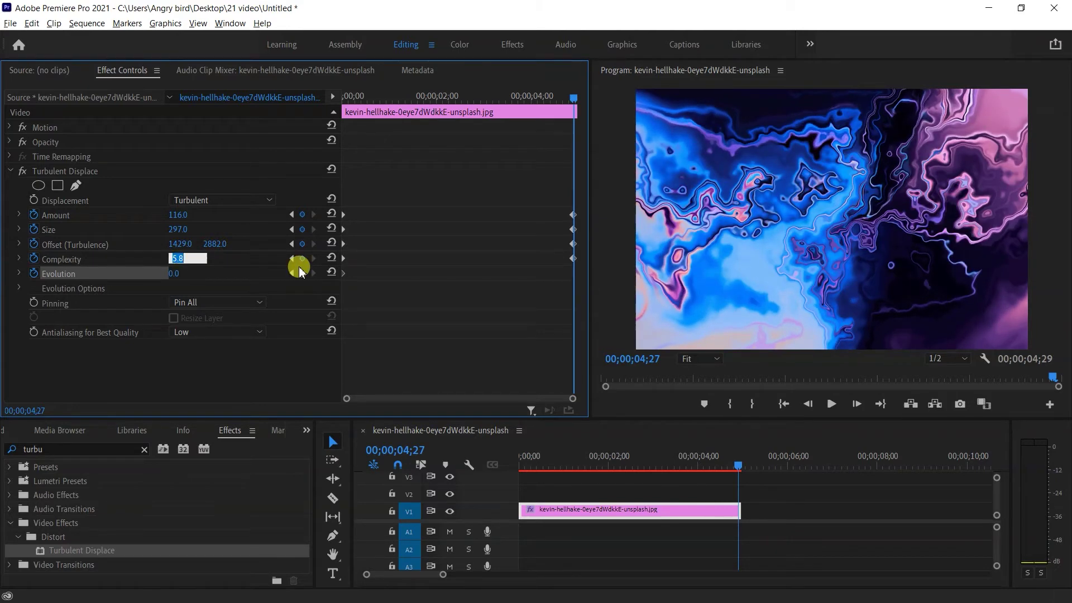
pyautogui.write('1')
pyautogui.press('Return')
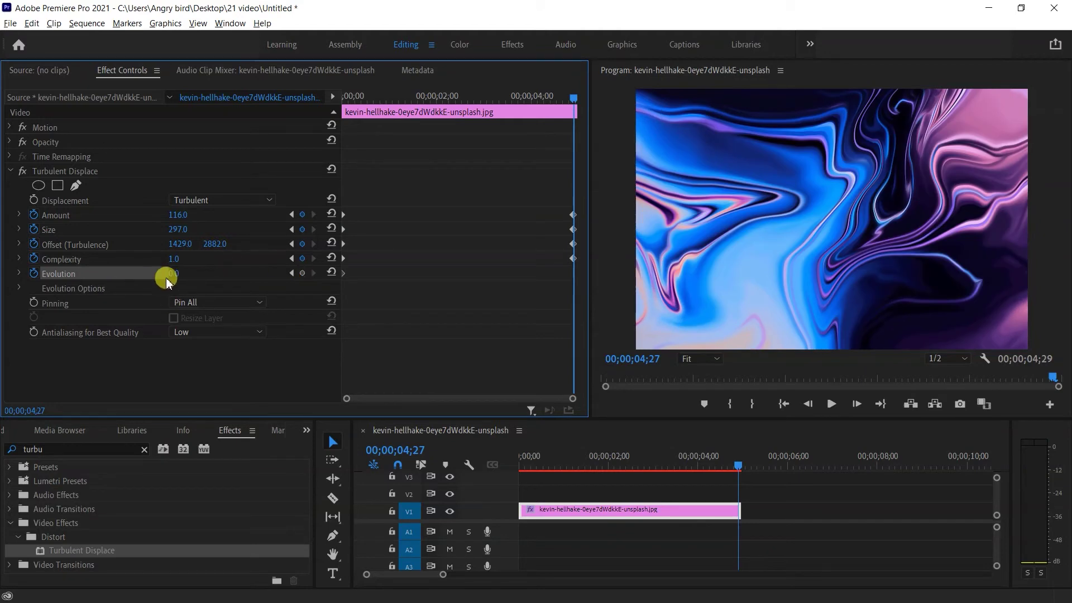
pyautogui.moveTo(174, 274); pyautogui.dragTo(190, 273)
pyautogui.moveTo(177, 273); pyautogui.dragTo(235, 273)
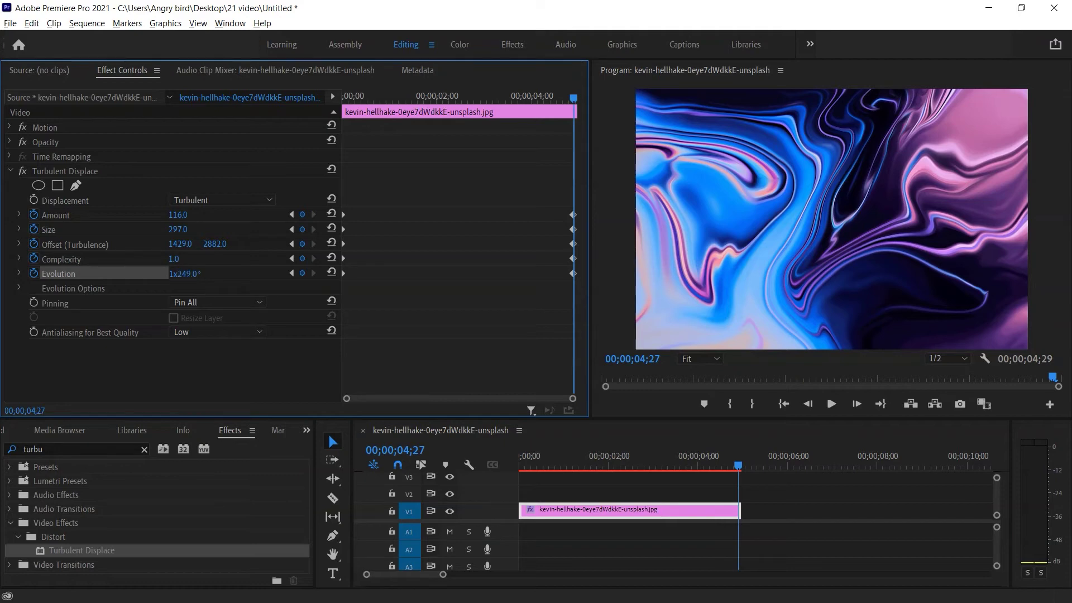
pyautogui.moveTo(234, 273); pyautogui.dragTo(250, 273)
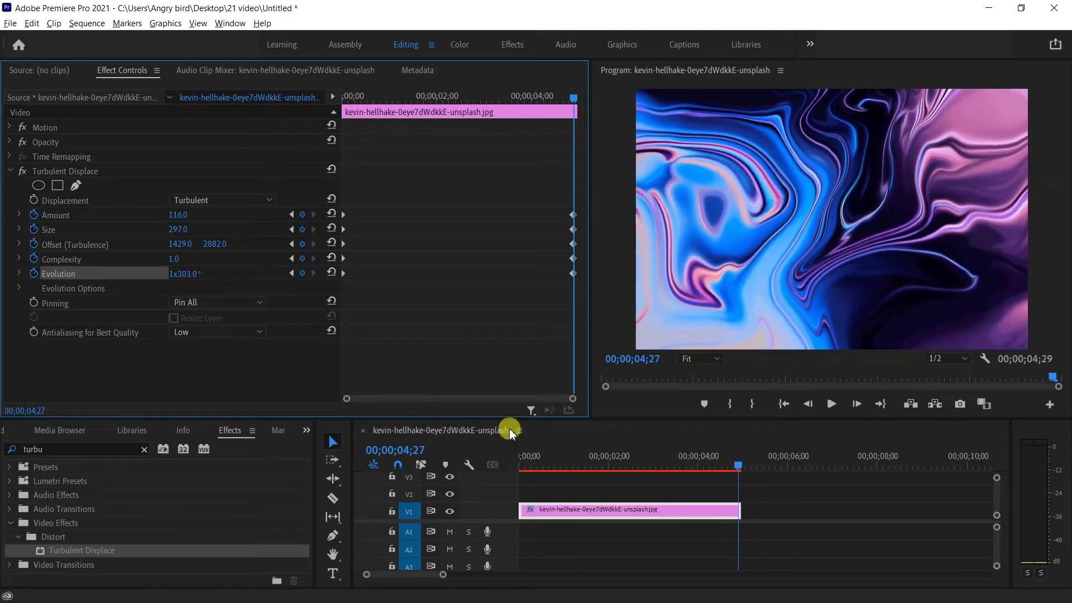
# Play the keyframed distortion from 00;00;00;00, scrub the opening frames, and reselect Turbulent Displace.
pyautogui.moveTo(716, 461); pyautogui.dragTo(403, 484)
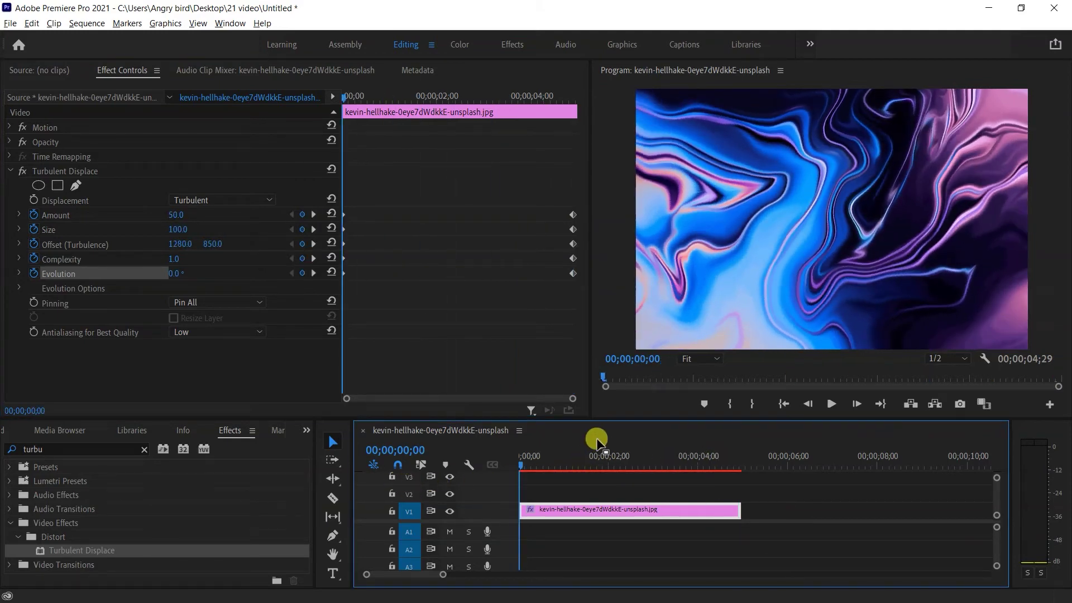
pyautogui.press('space')
pyautogui.click(177, 378)
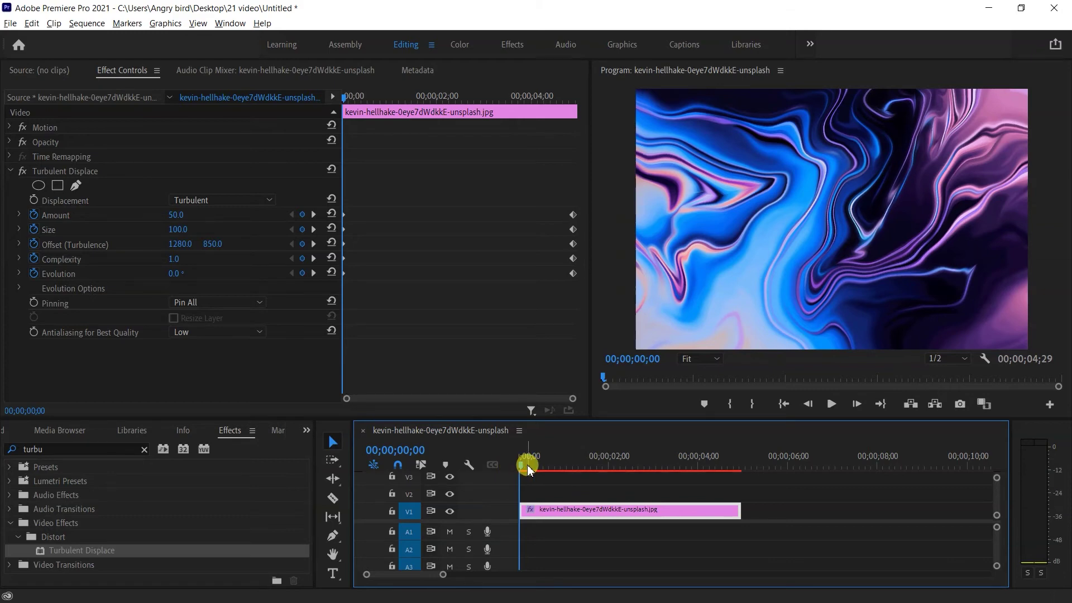
pyautogui.moveTo(529, 469)
pyautogui.mouseDown()
pyautogui.moveTo(545, 461)
pyautogui.moveTo(520, 466)
pyautogui.mouseUp()
pyautogui.click(71, 171)
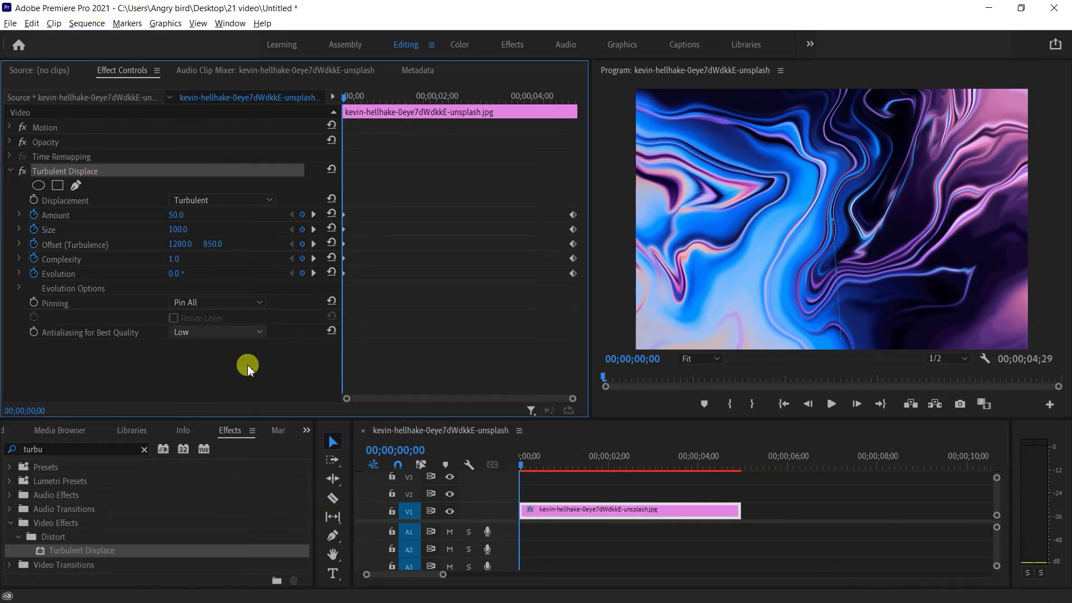
pyautogui.click(239, 393)
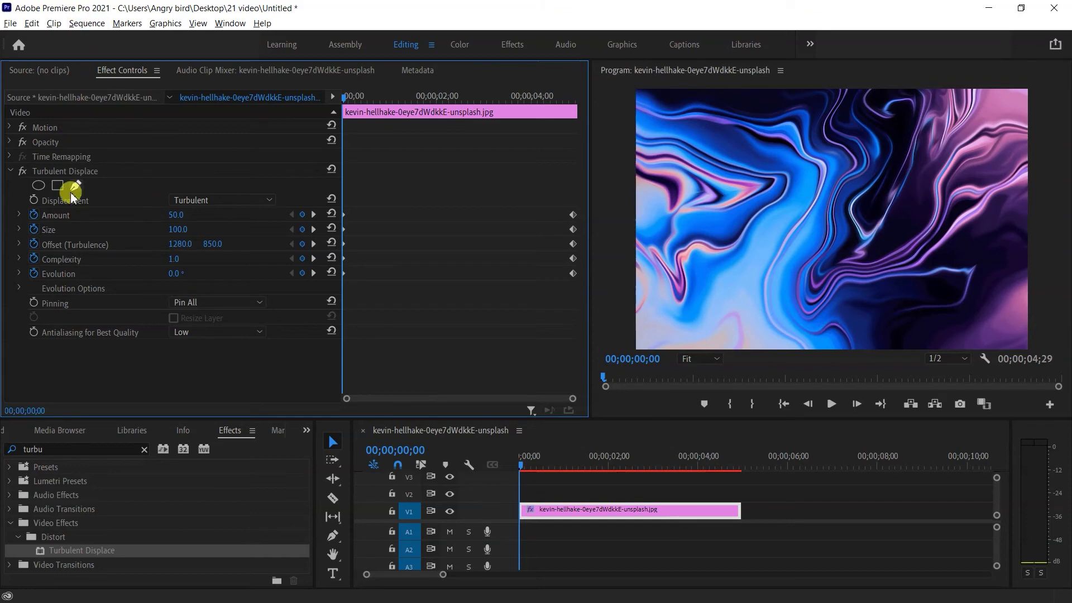
pyautogui.click(64, 172)
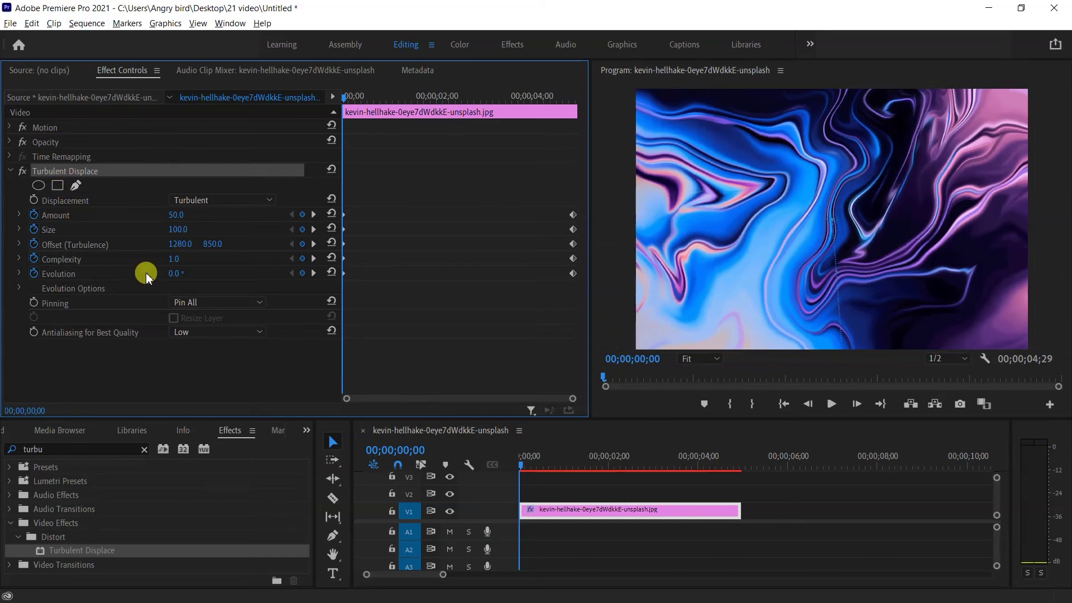
pyautogui.click(184, 373)
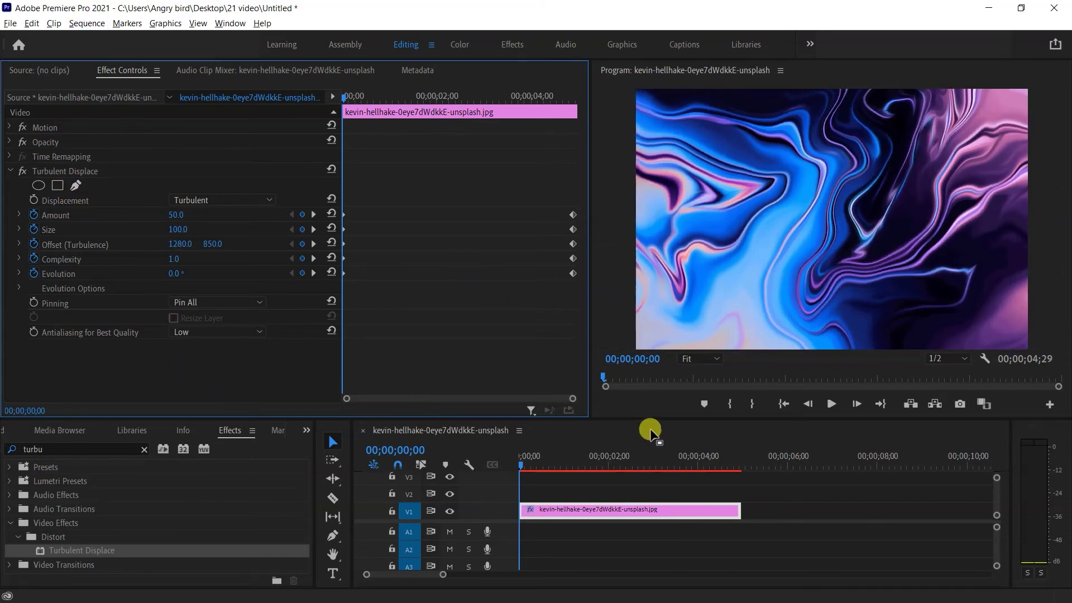